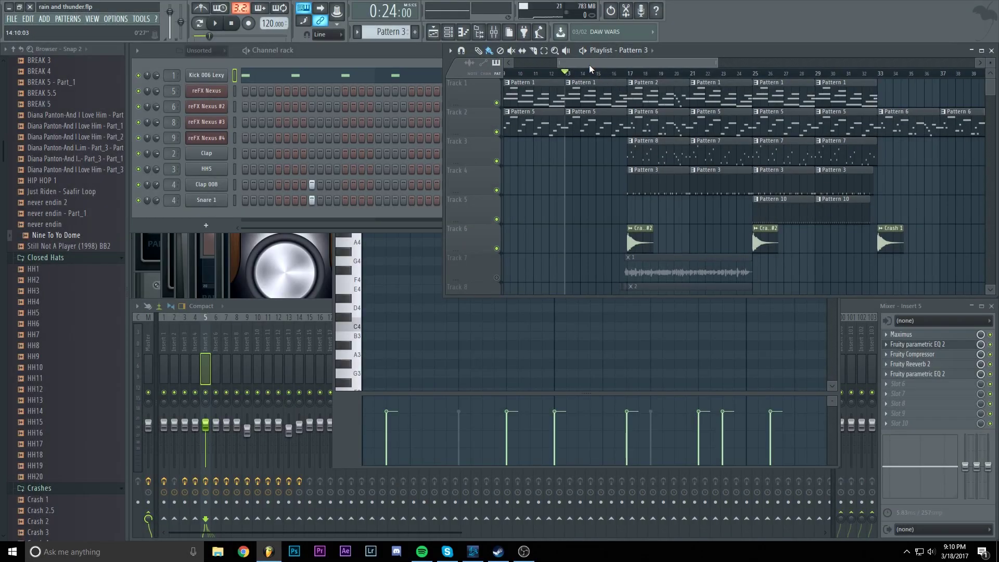
# Play through the arrangement, then stop and return to the start.
pyautogui.hscroll(1, 590, 65)
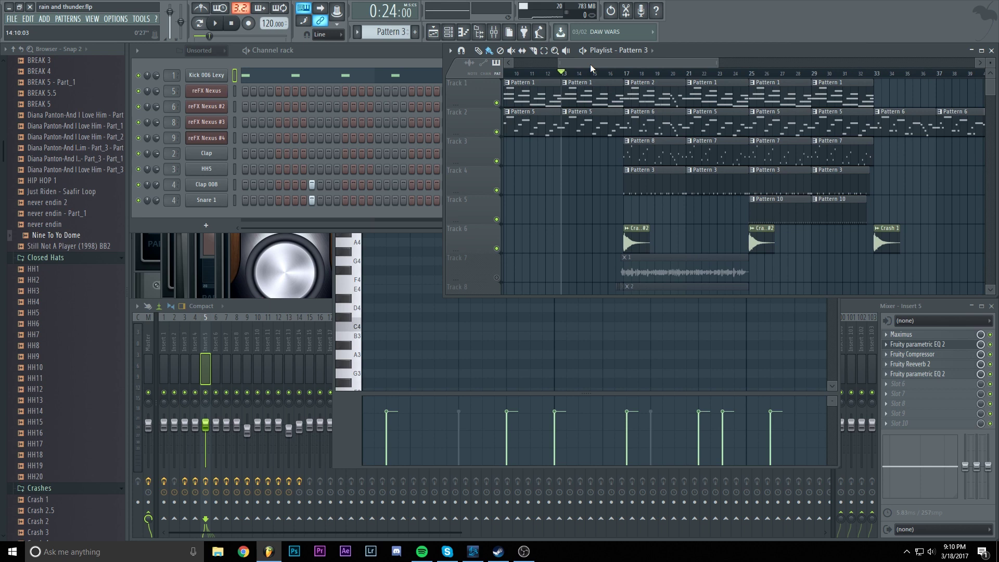
pyautogui.hscroll(1, 590, 64)
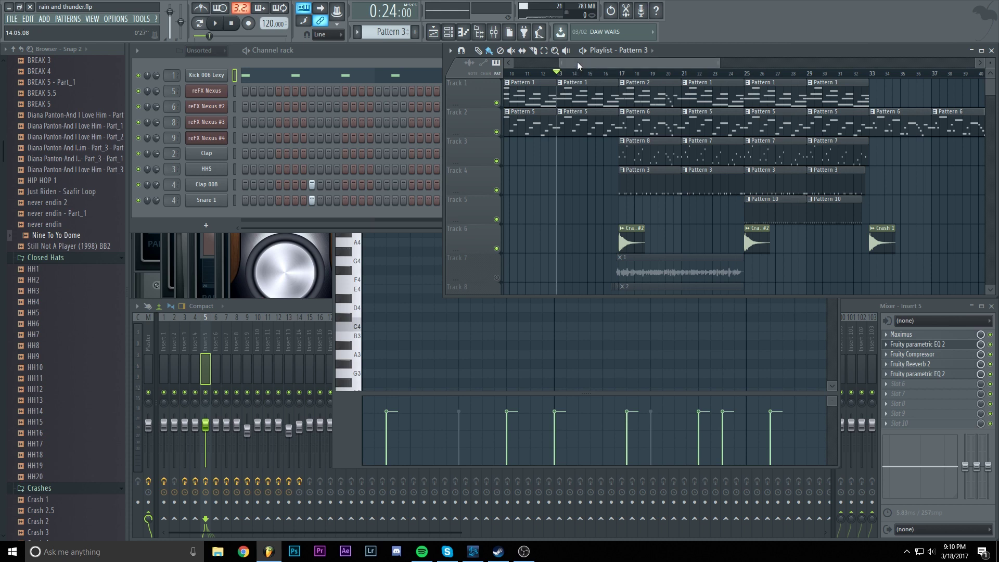
pyautogui.scroll(1, 563, 77)
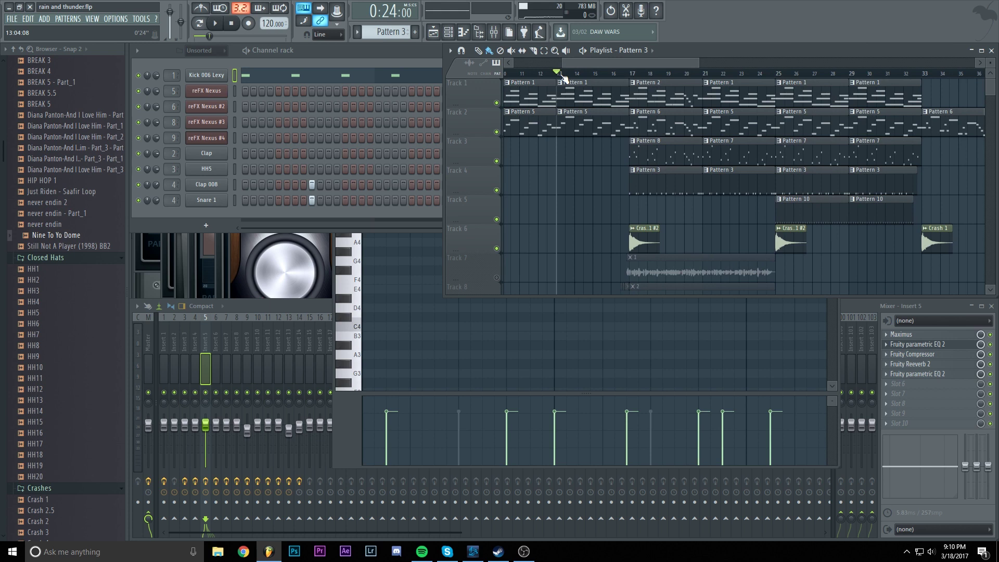
pyautogui.press('space')
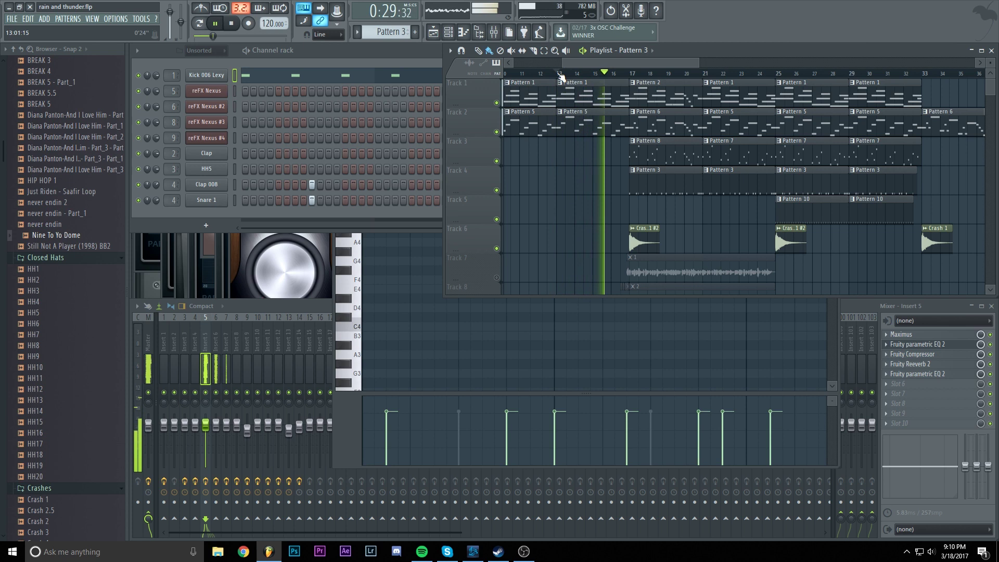
pyautogui.scroll(1, 599, 76)
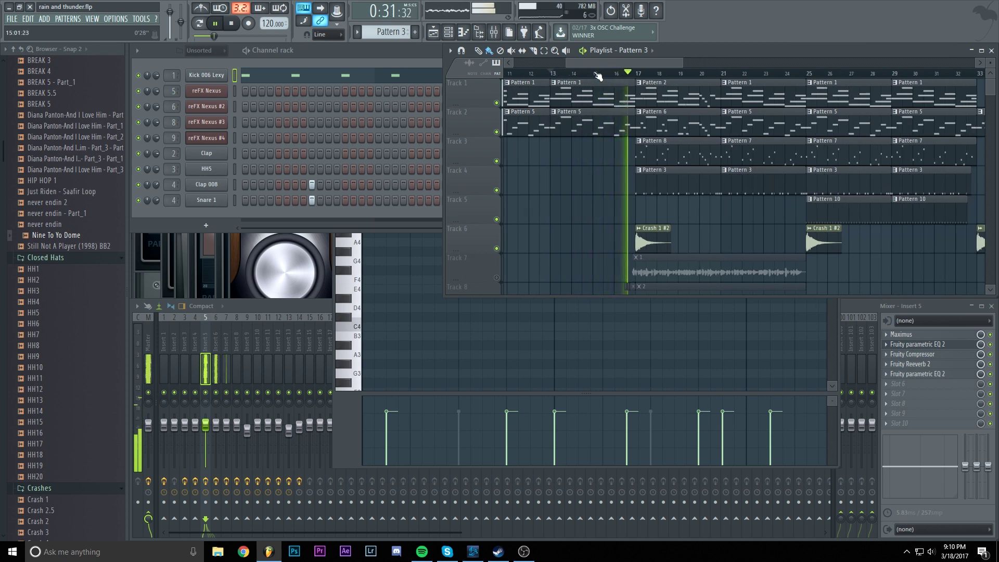
pyautogui.scroll(1, 598, 76)
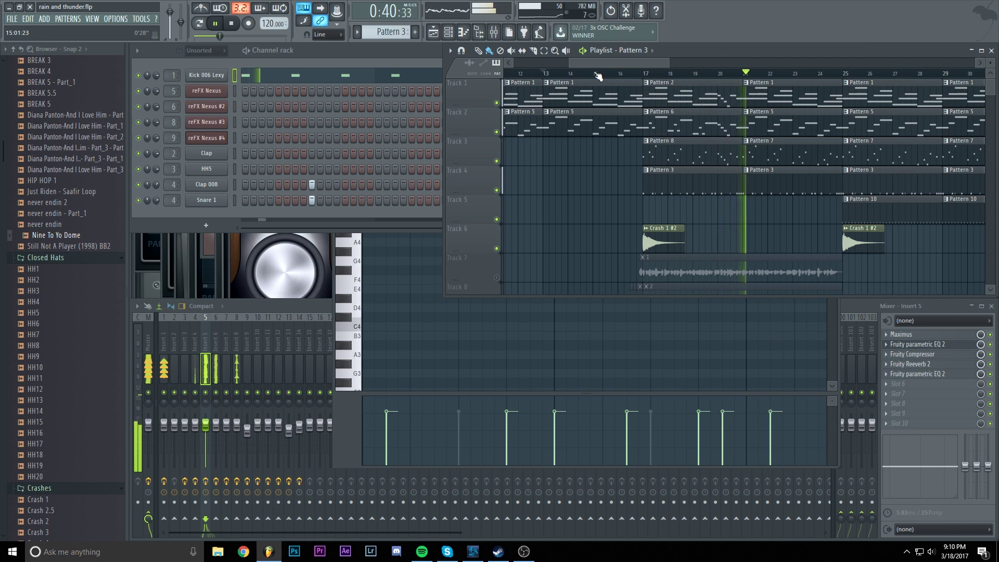
pyautogui.press('space')
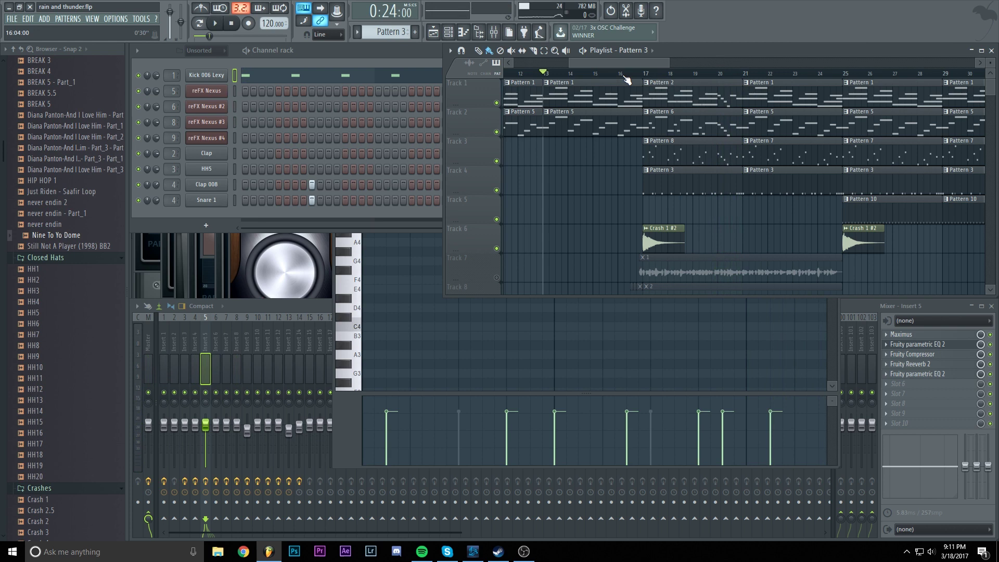
pyautogui.scroll(1, 607, 64)
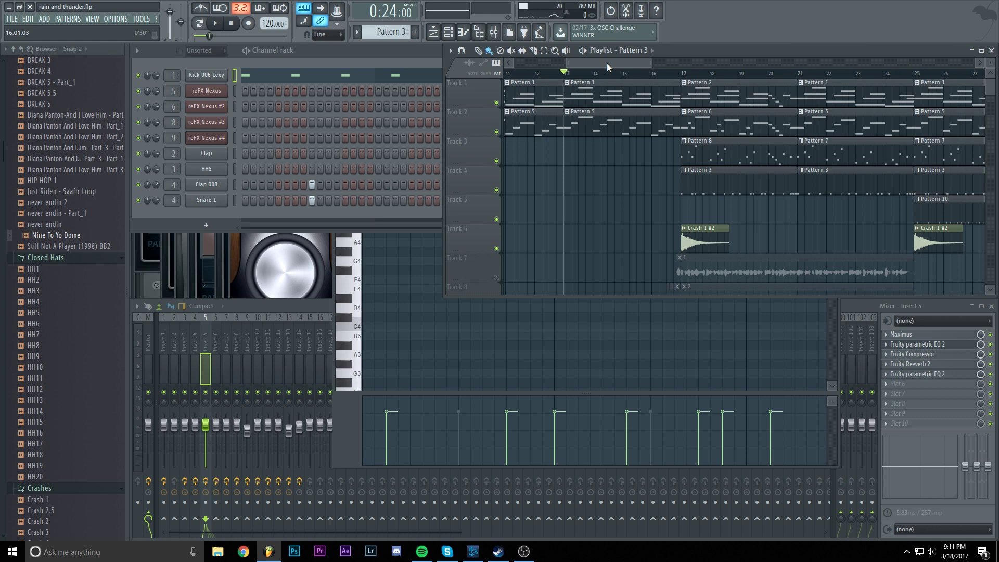
# Load Fruity Peak Controller into the first FX slot of empty mixer insert 15.
pyautogui.click(318, 308)
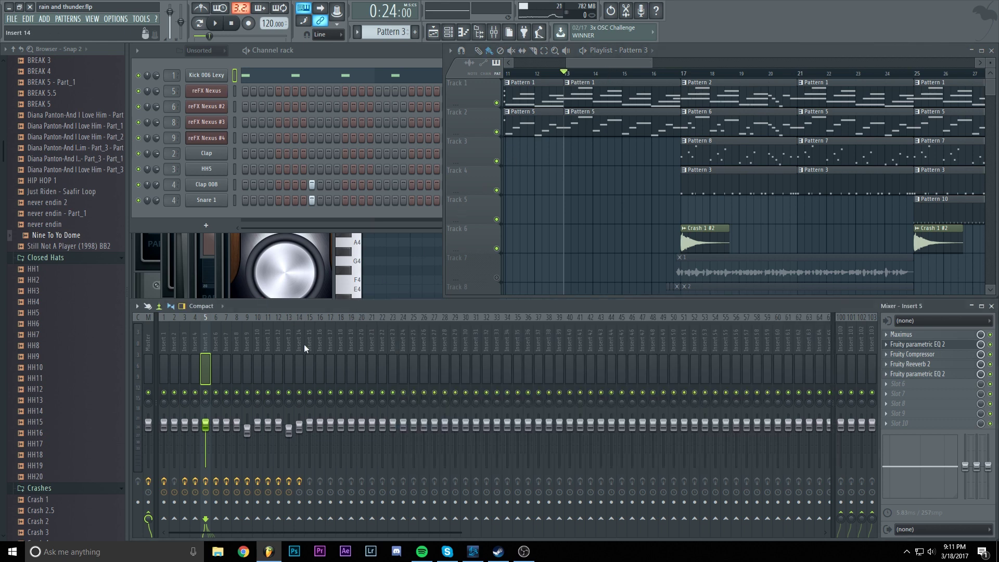
pyautogui.click(304, 344)
pyautogui.click(307, 341)
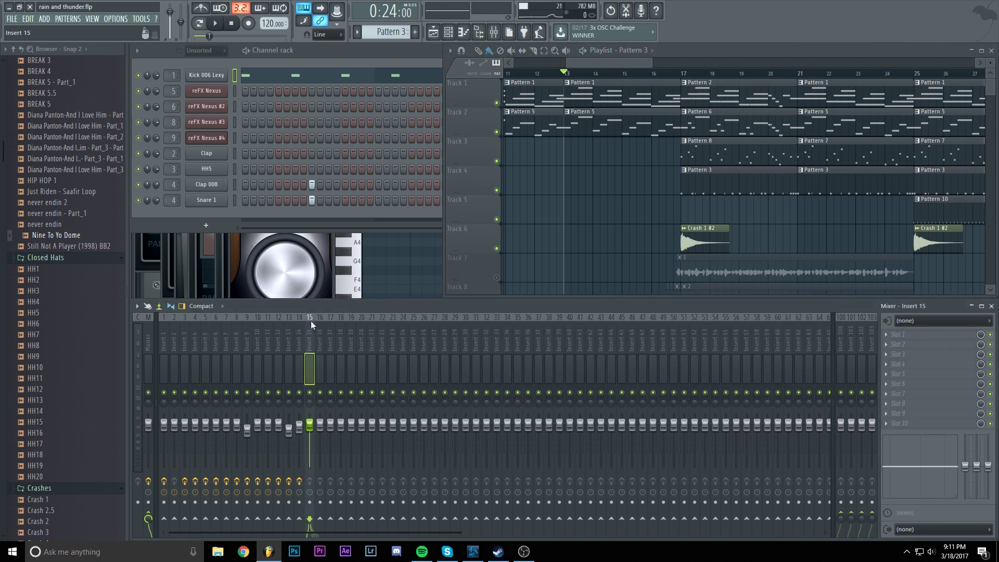
pyautogui.click(304, 341)
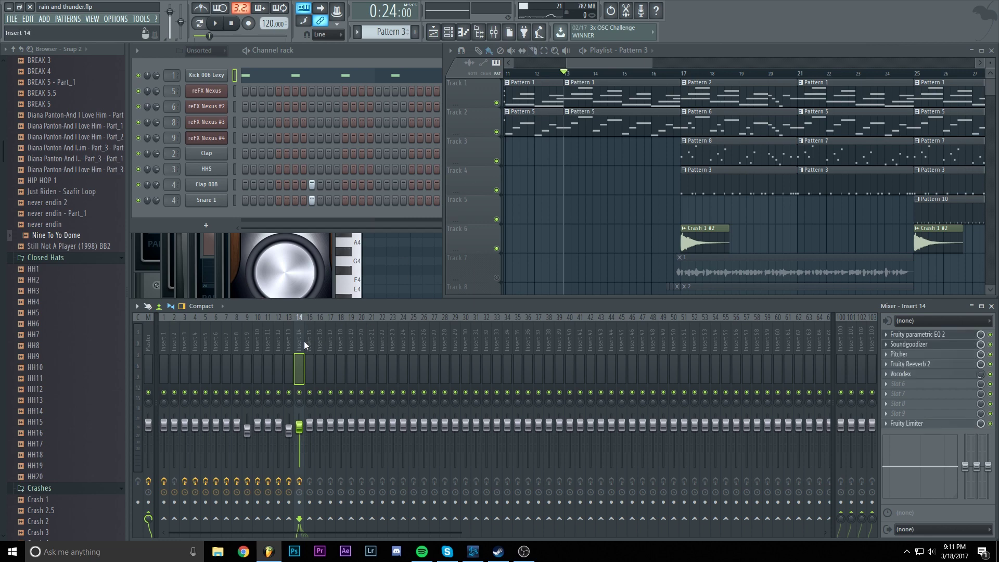
pyautogui.click(305, 341)
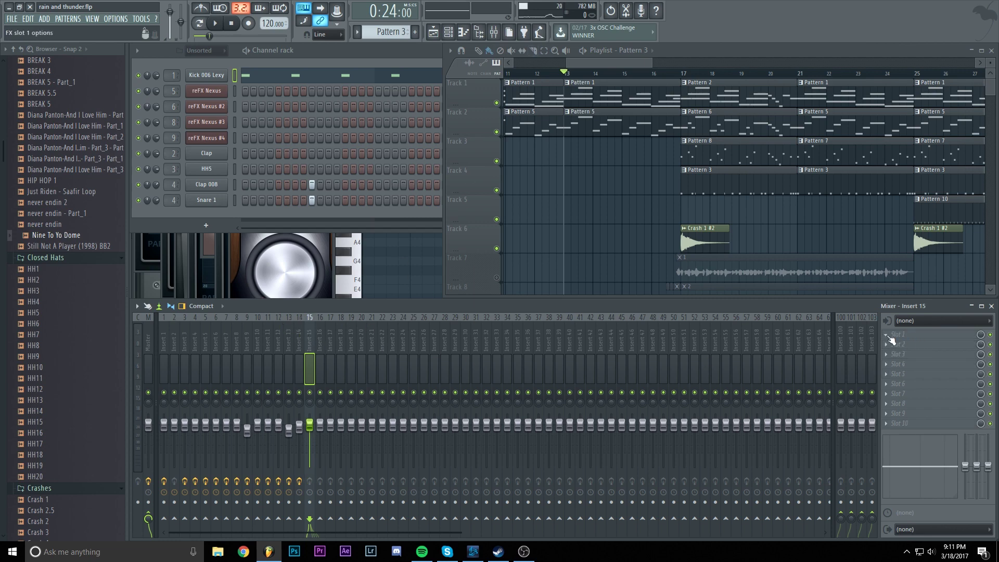
pyautogui.click(891, 335)
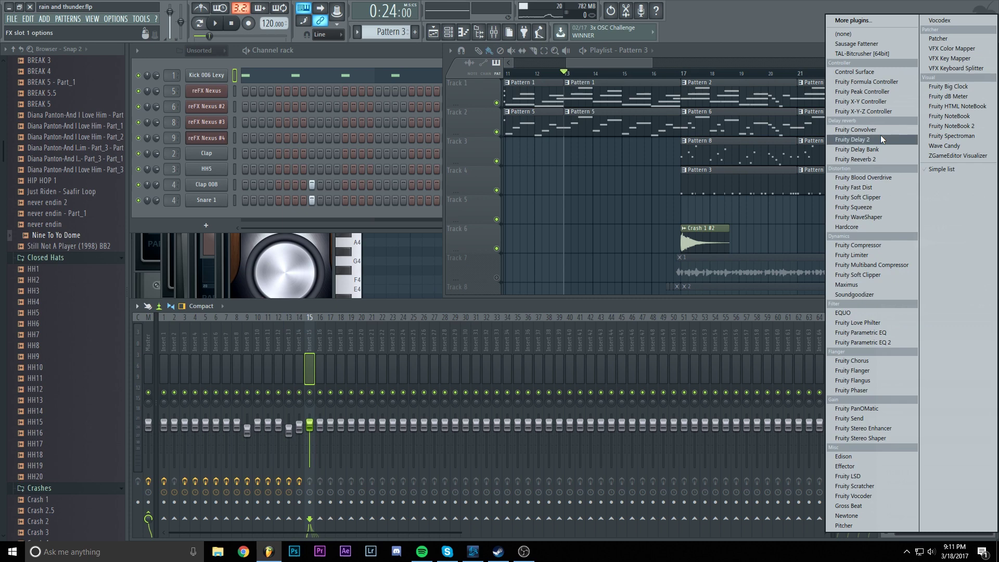
pyautogui.click(854, 91)
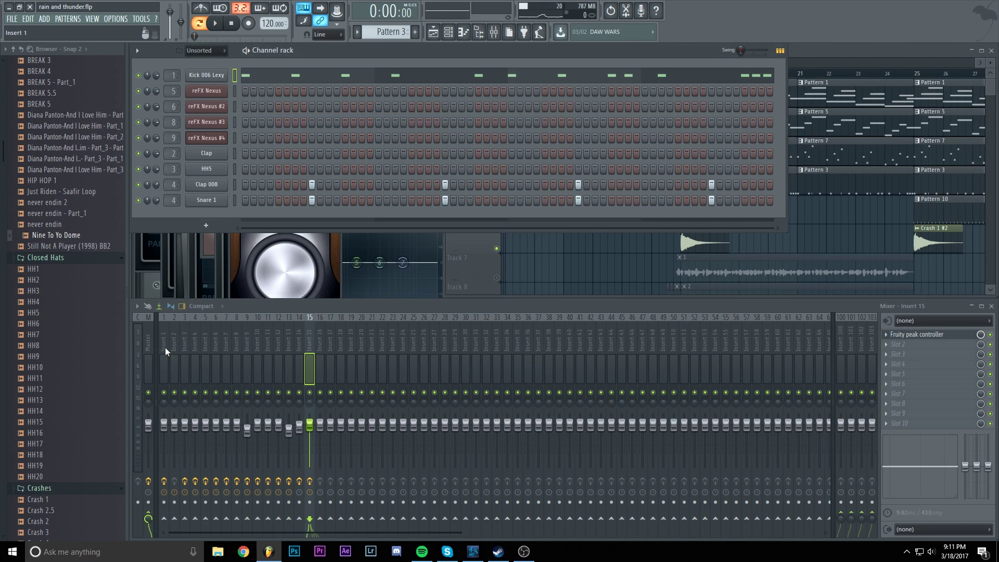
# Send mixer insert 1's audio into insert 15.
pyautogui.click(165, 348)
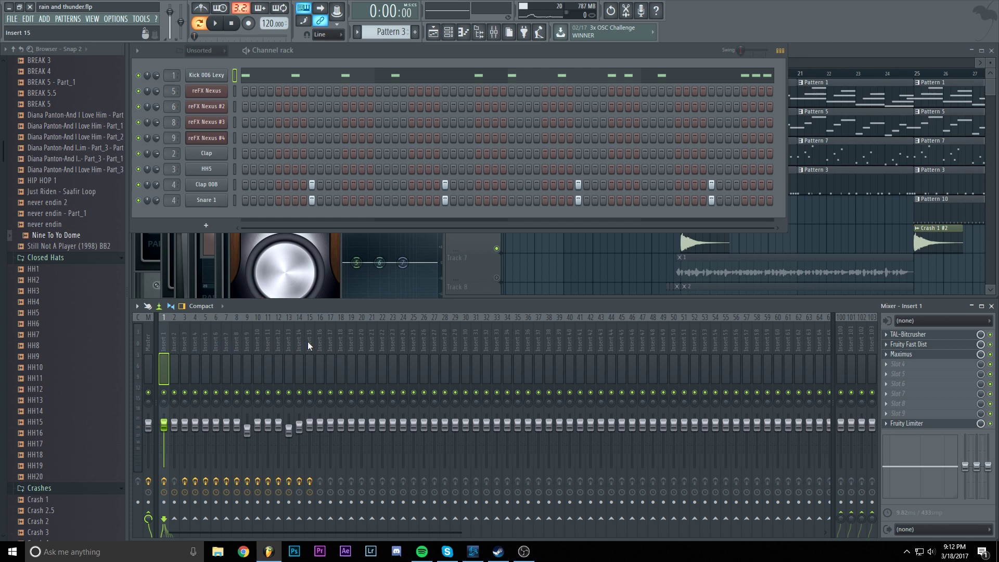
pyautogui.click(310, 519)
# Link insert 5's volume to Peak ctrl - Peak with inverted mapping, then play Pattern 2.
pyautogui.click(813, 54)
pyautogui.doubleClick(686, 83)
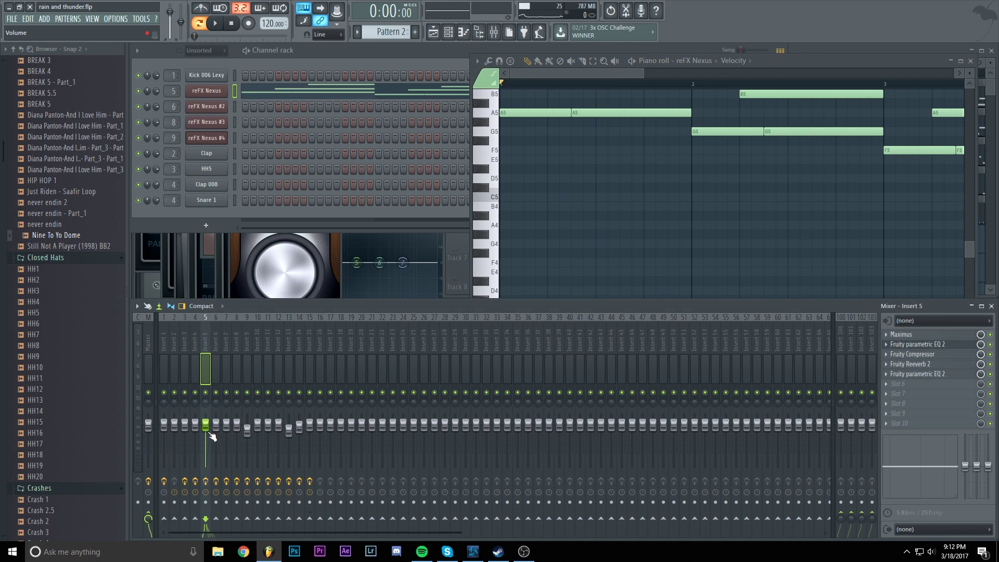
pyautogui.rightClick(207, 428)
pyautogui.click(219, 467)
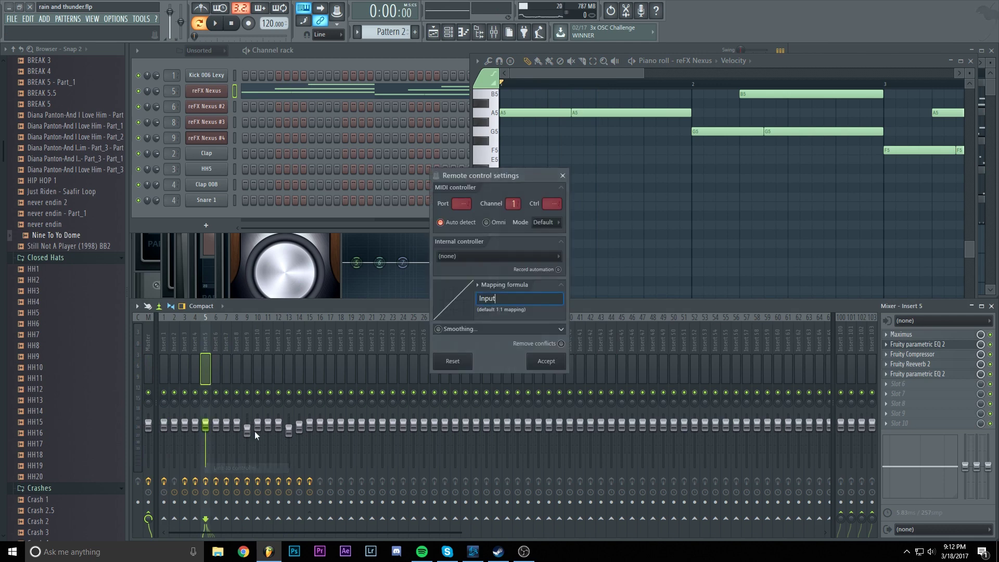
pyautogui.click(471, 256)
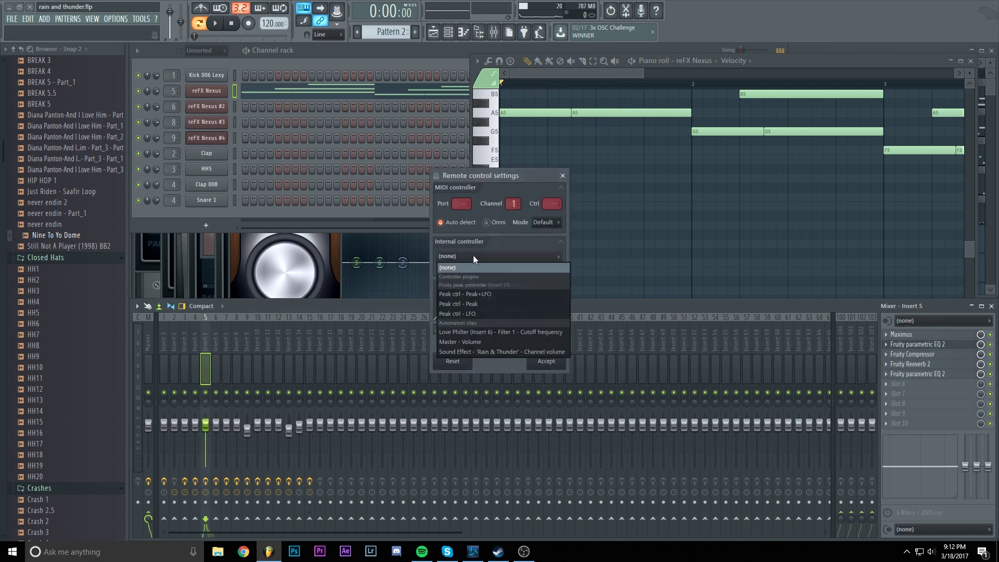
pyautogui.click(464, 305)
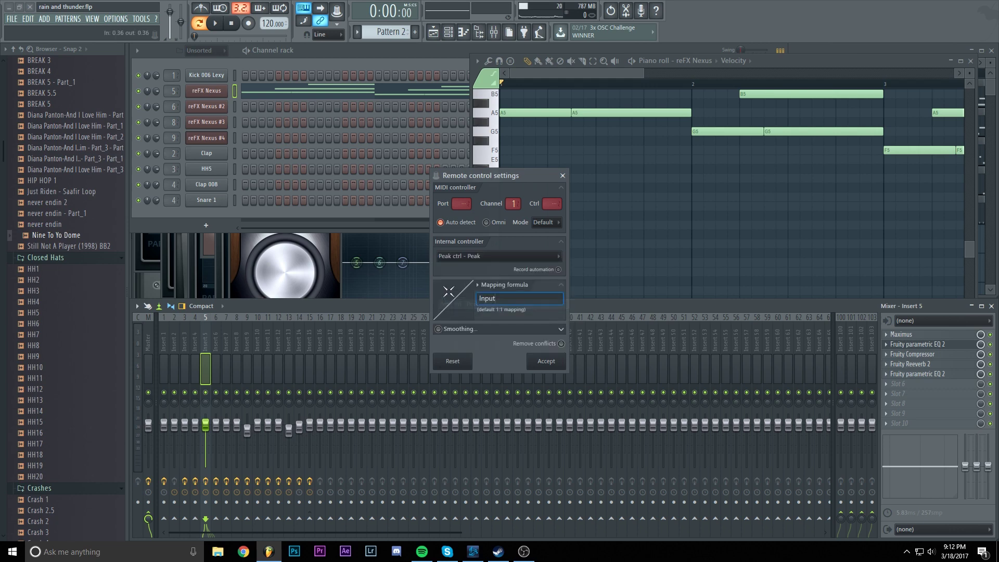
pyautogui.click(480, 285)
pyautogui.click(502, 313)
pyautogui.click(546, 361)
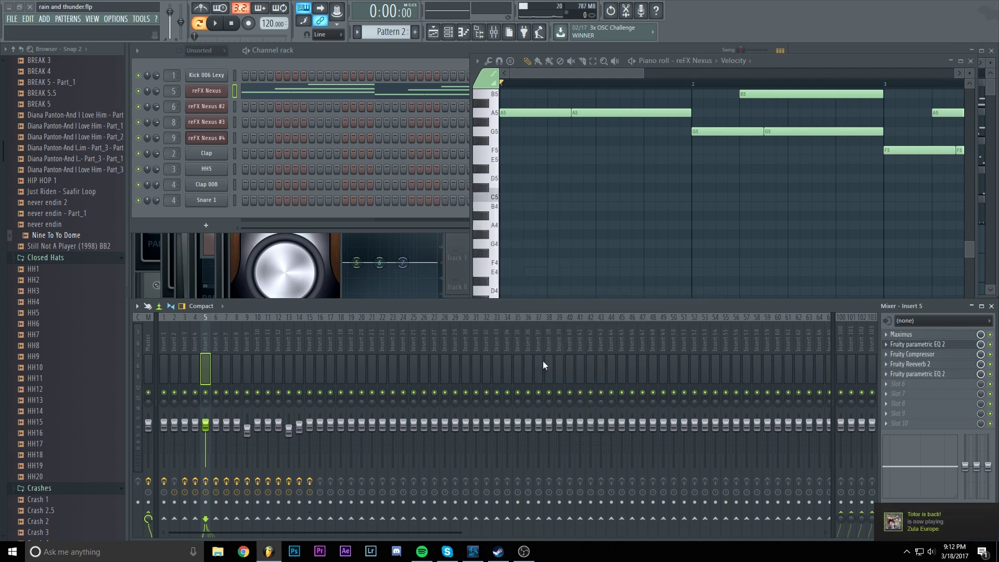
pyautogui.click(636, 61)
pyautogui.press('space')
pyautogui.press('space')
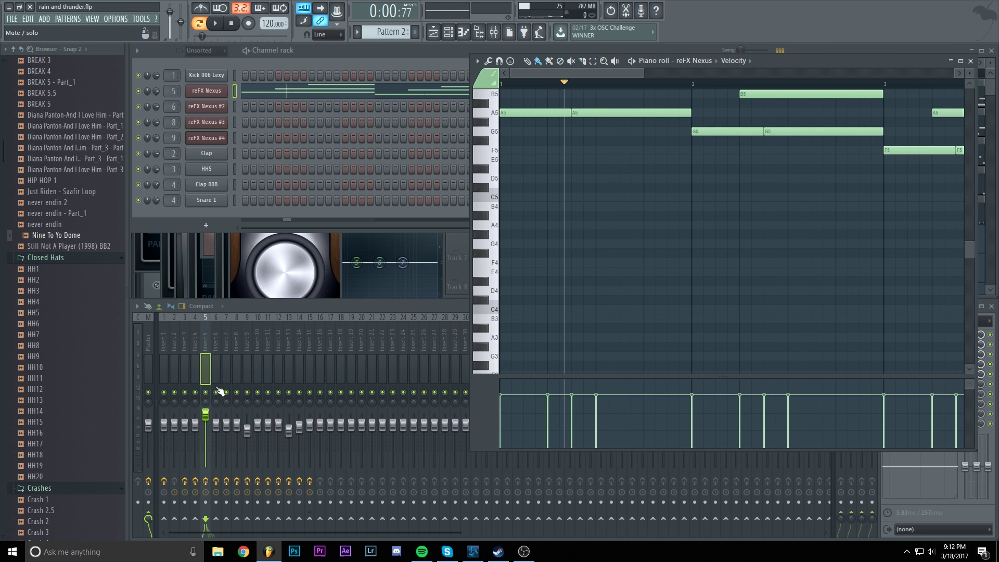
# Open reFX Nexus #2's notes in the piano roll after checking inserts 6 and 7.
pyautogui.click(215, 354)
pyautogui.click(224, 344)
pyautogui.click(215, 343)
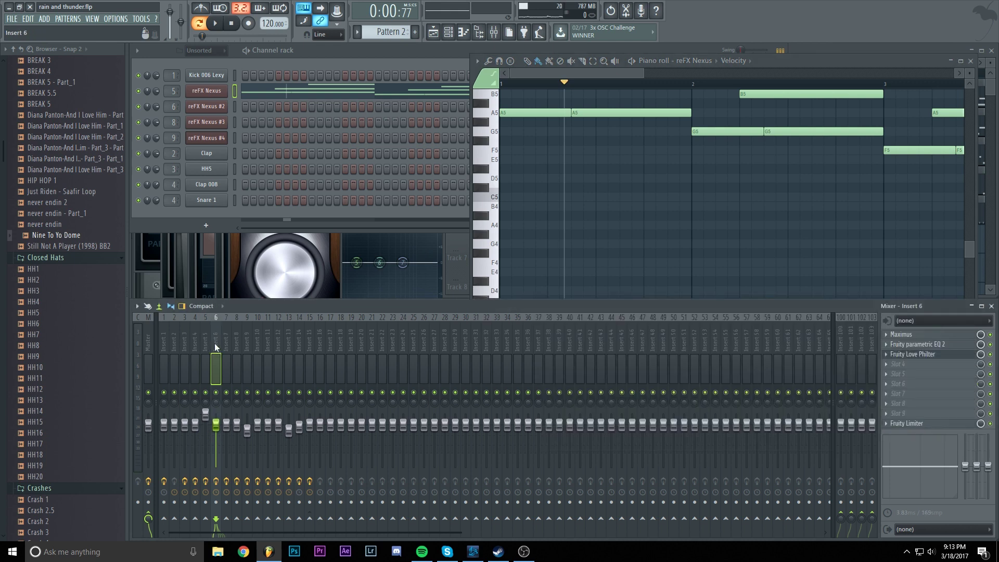
pyautogui.click(223, 345)
pyautogui.click(971, 62)
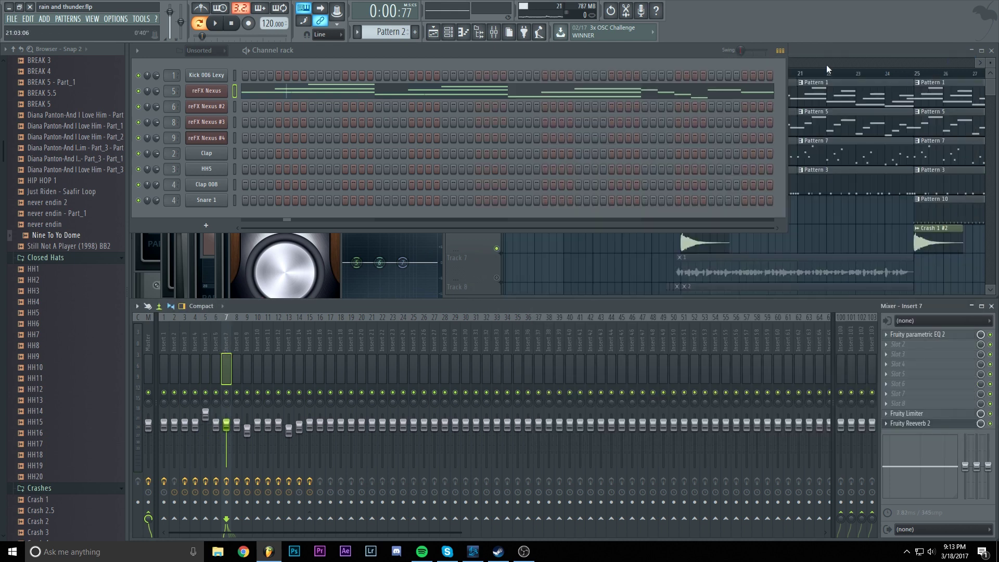
pyautogui.doubleClick(748, 79)
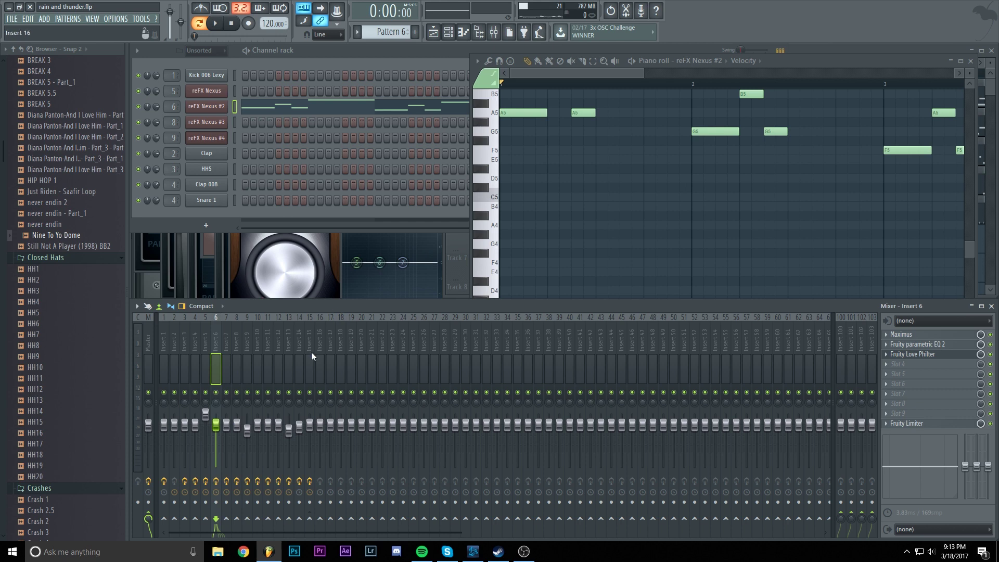
# Link insert 6's volume to Peak ctrl - Peak with the inverted 1-Input mapping.
pyautogui.rightClick(218, 434)
pyautogui.click(234, 466)
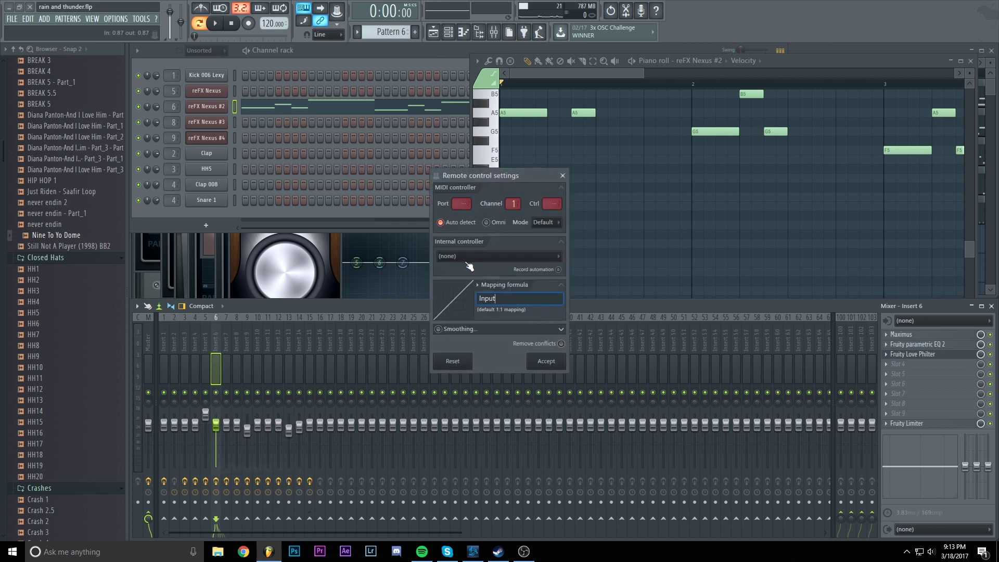
pyautogui.click(469, 265)
pyautogui.click(467, 301)
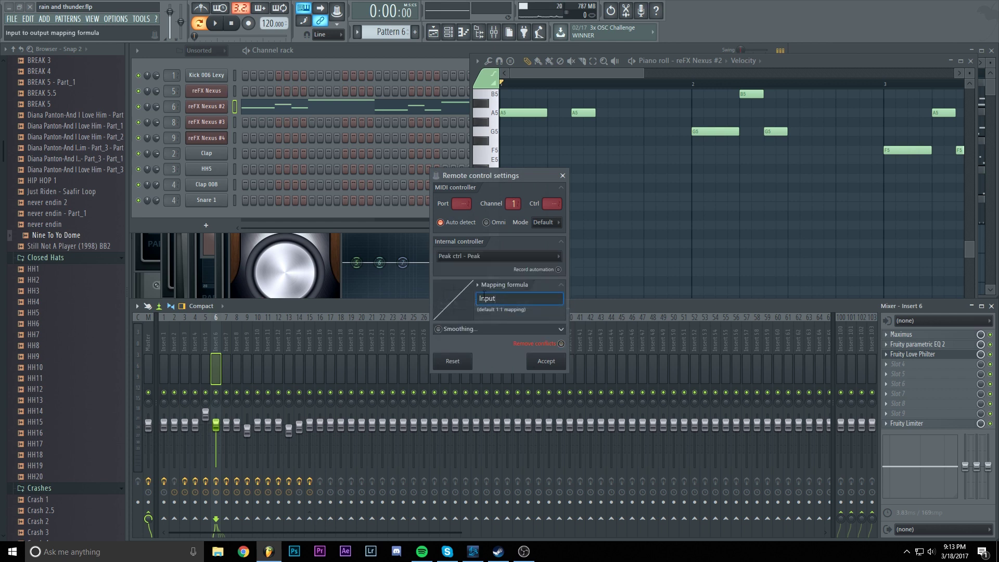
pyautogui.click(477, 285)
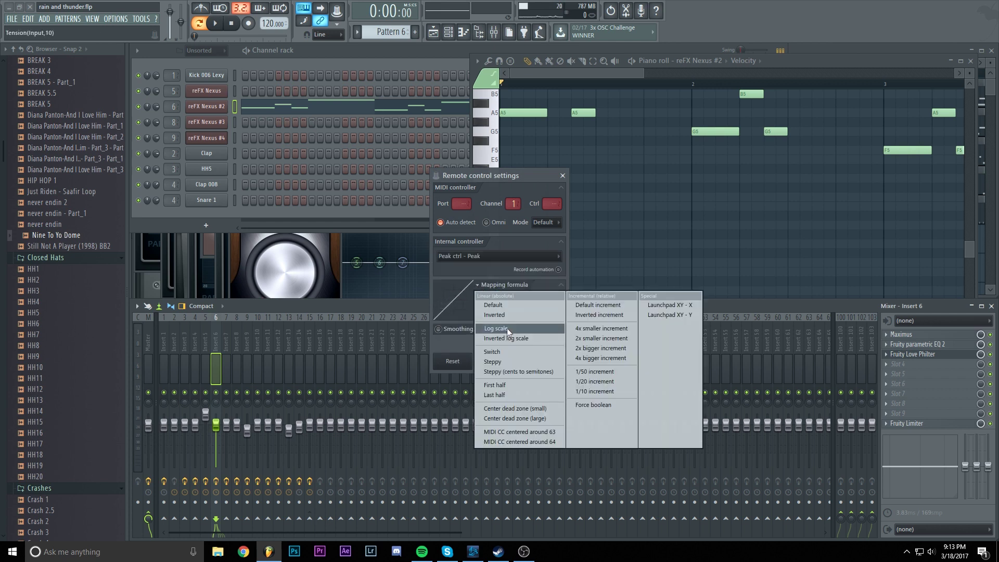
pyautogui.click(492, 315)
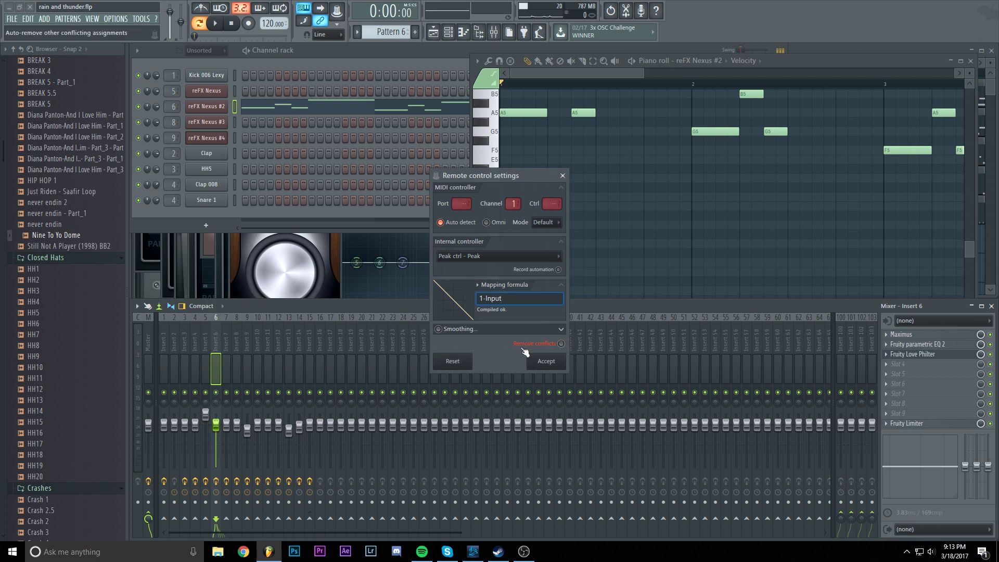
# Accept insert 6's controller link and briefly play the pattern to hear the ducking.
pyautogui.click(545, 359)
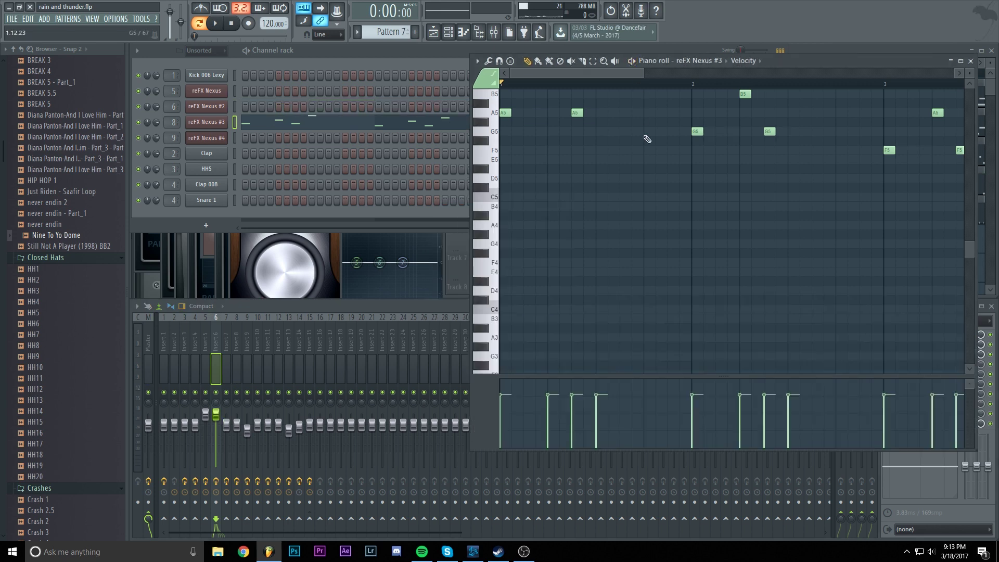
pyautogui.press('space')
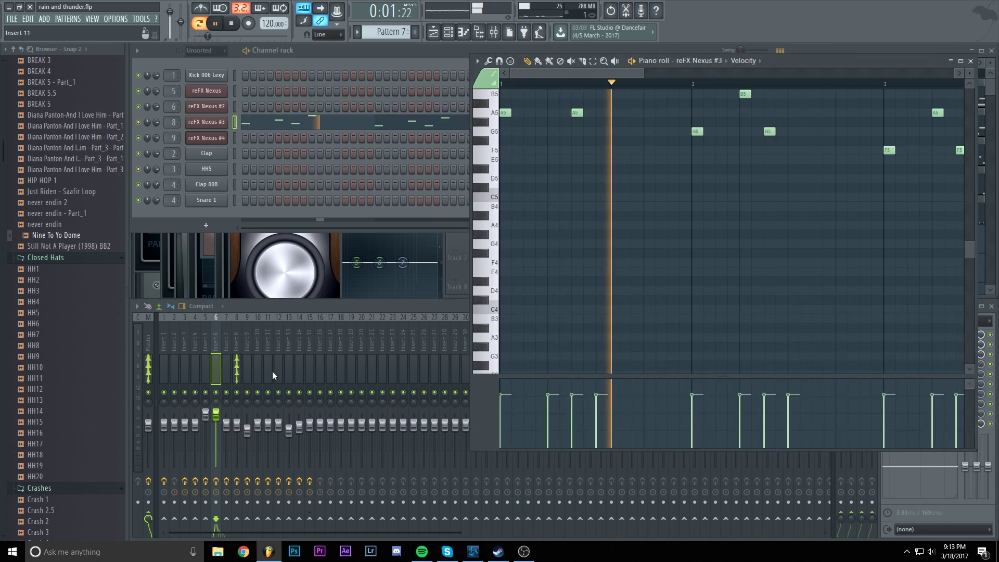
pyautogui.press('space')
# Link insert 8's volume to Peak ctrl - Peak with inverted mapping, then show the playlist.
pyautogui.click(233, 346)
pyautogui.rightClick(240, 426)
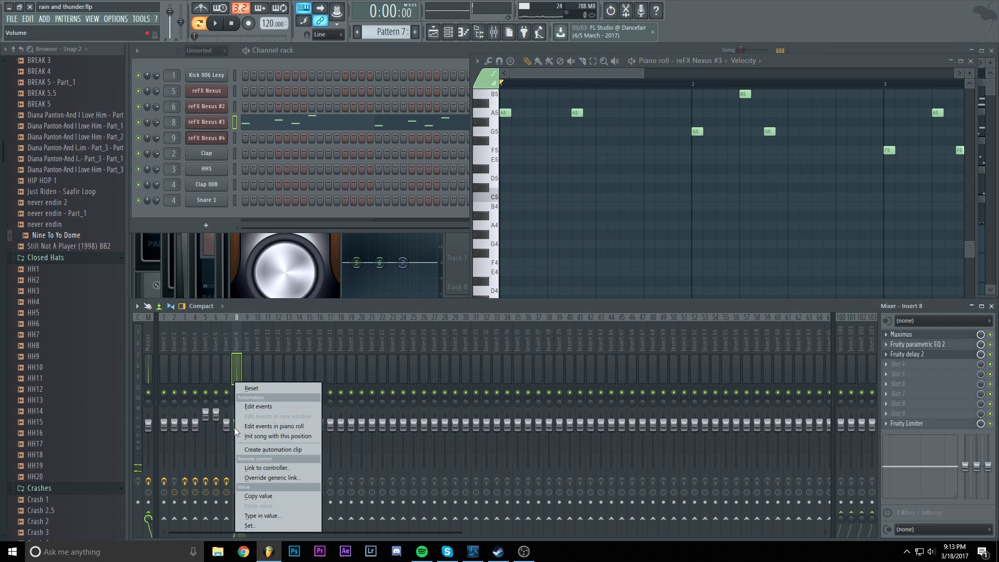
pyautogui.click(266, 464)
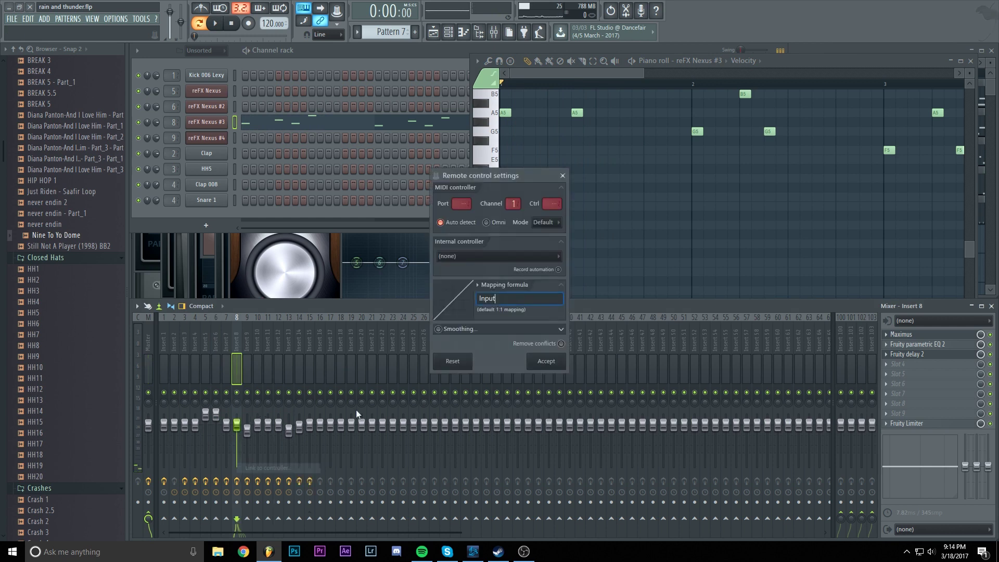
pyautogui.click(466, 256)
pyautogui.click(471, 303)
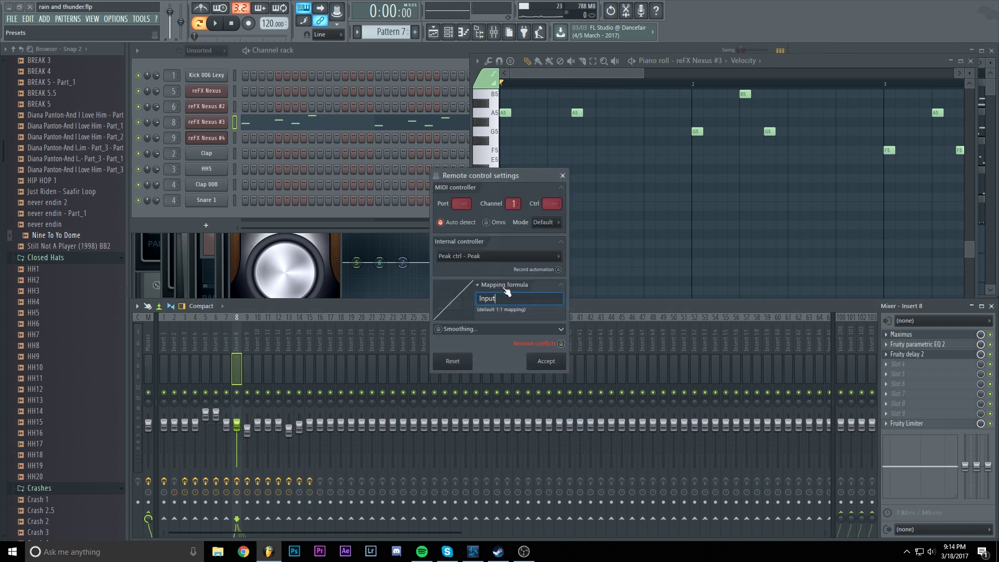
pyautogui.click(505, 286)
pyautogui.click(493, 318)
pyautogui.click(546, 362)
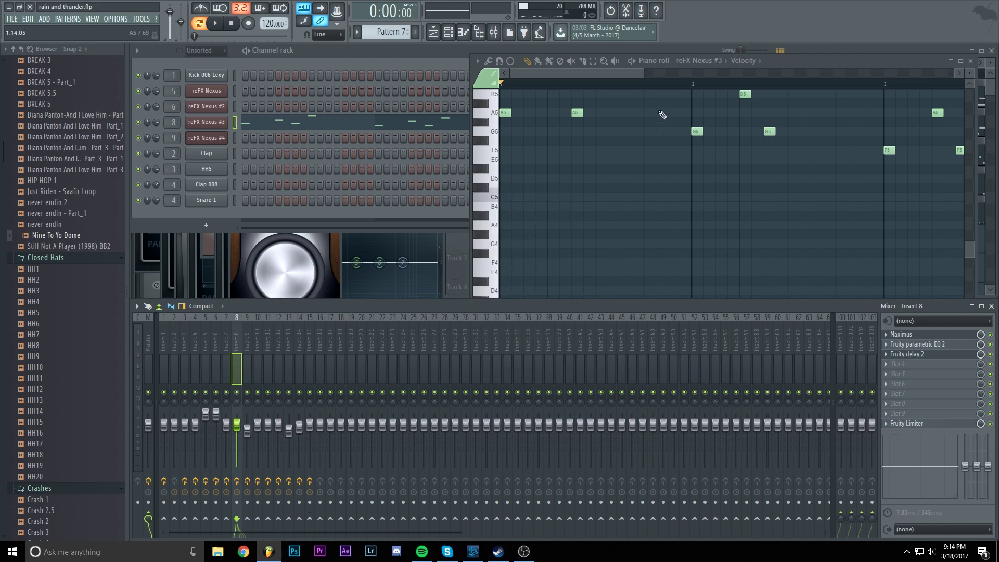
pyautogui.press('F5')
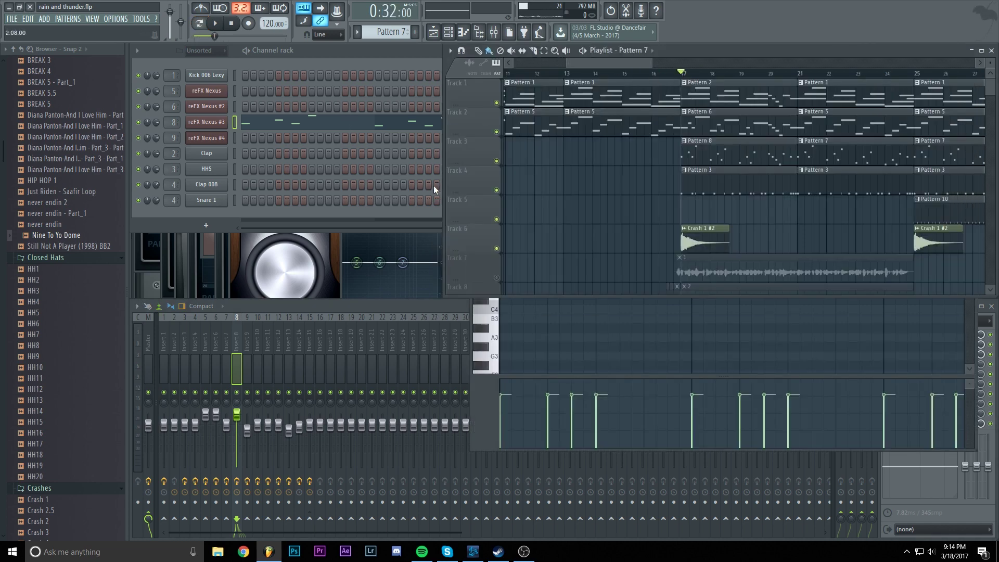
# Open insert 15's Fruity peak controller window from the mixer and move it aside.
pyautogui.click(494, 33)
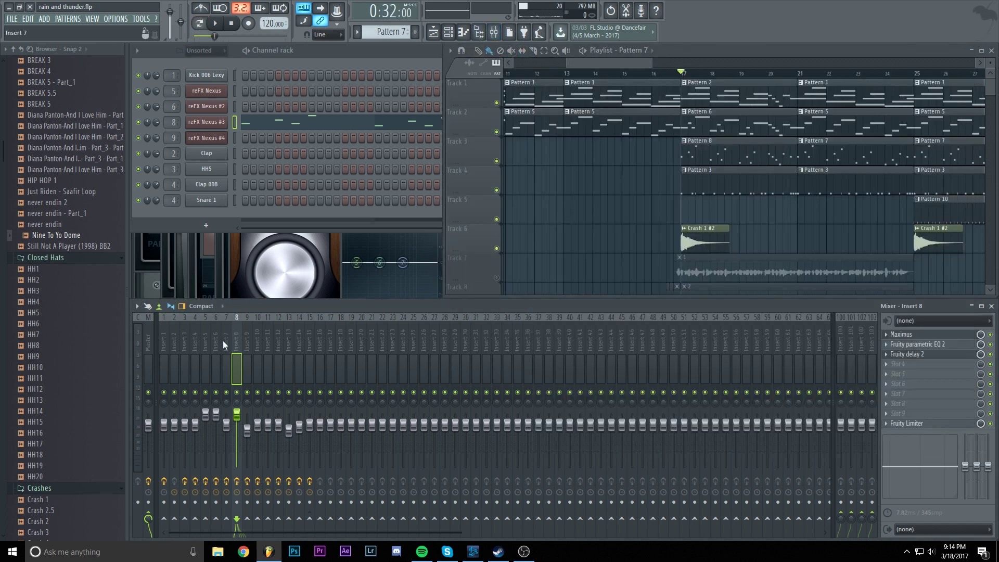
pyautogui.click(310, 348)
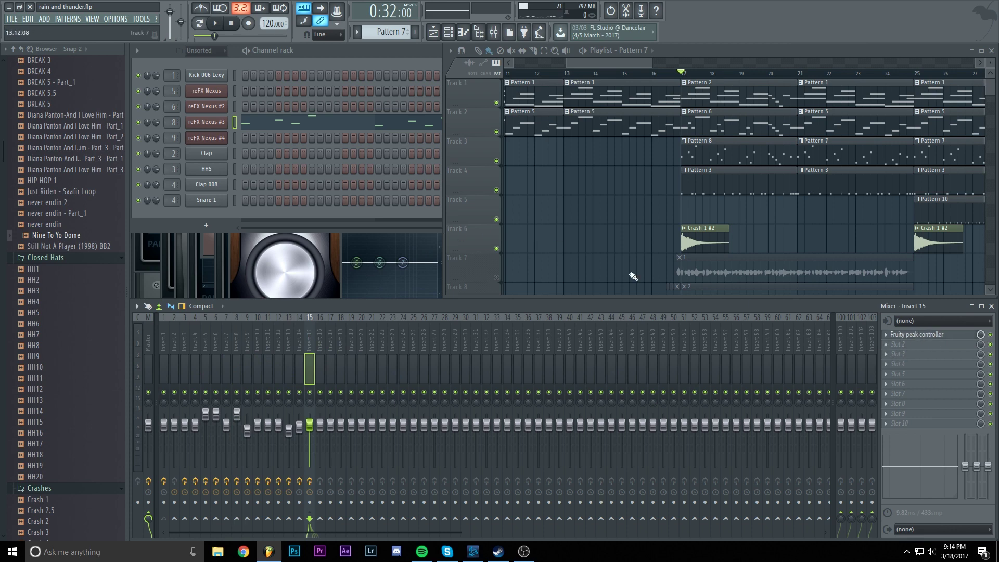
pyautogui.click(918, 334)
pyautogui.moveTo(264, 92); pyautogui.dragTo(441, 112)
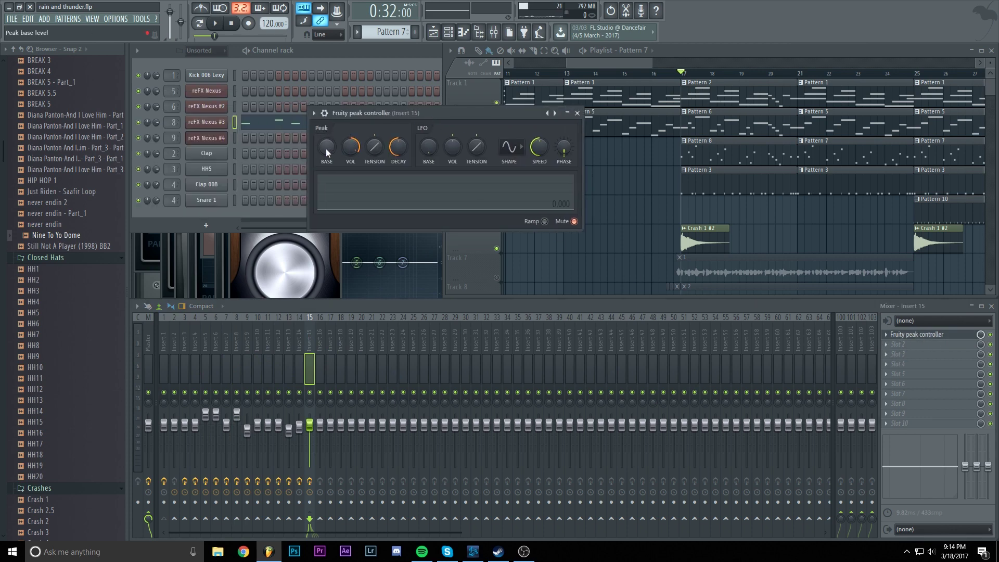
# Set the peak base to 22% and peak amount to 49%, then play from near bar 17.
pyautogui.moveTo(326, 148); pyautogui.dragTo(325, 139)
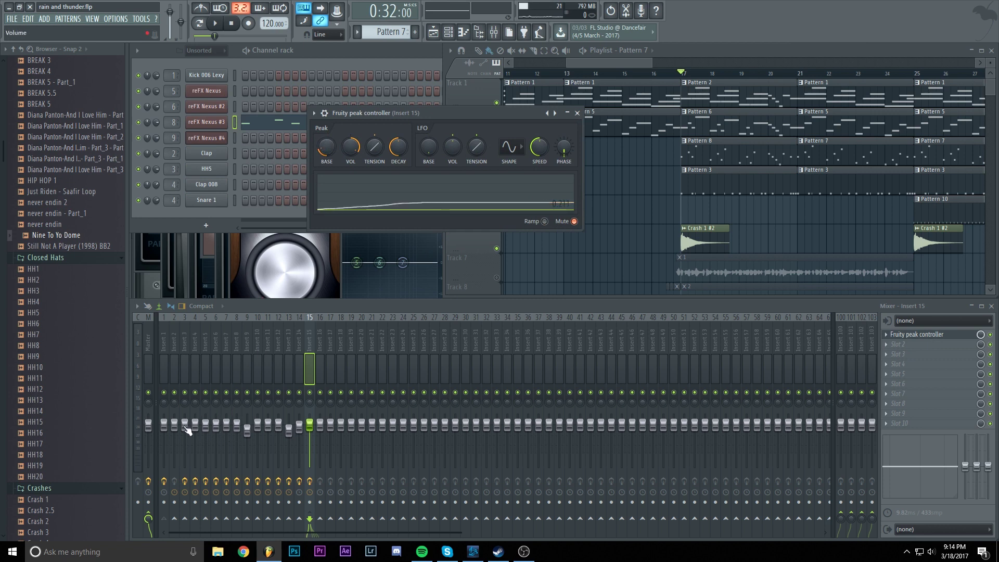
pyautogui.click(326, 147)
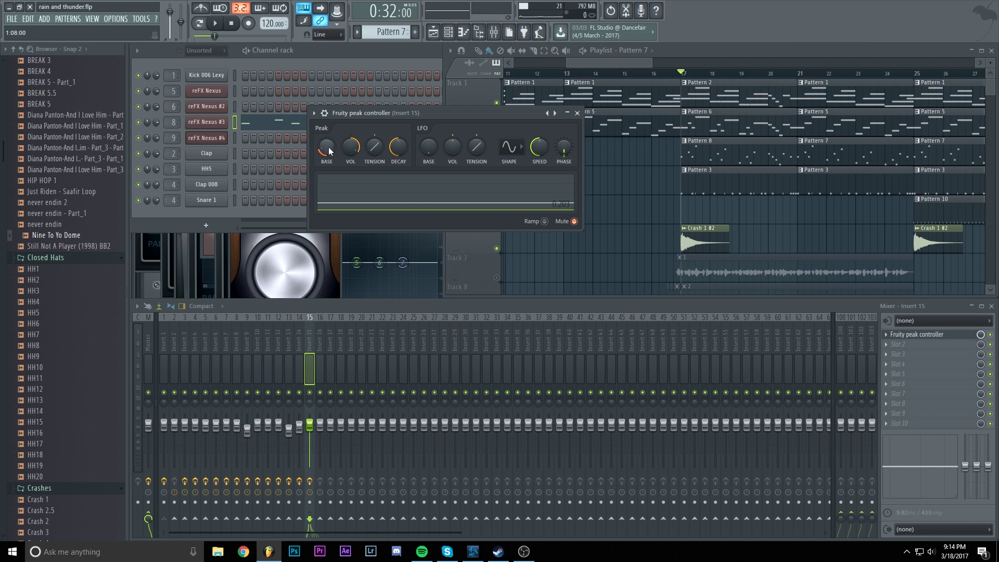
pyautogui.moveTo(328, 152); pyautogui.dragTo(328, 152)
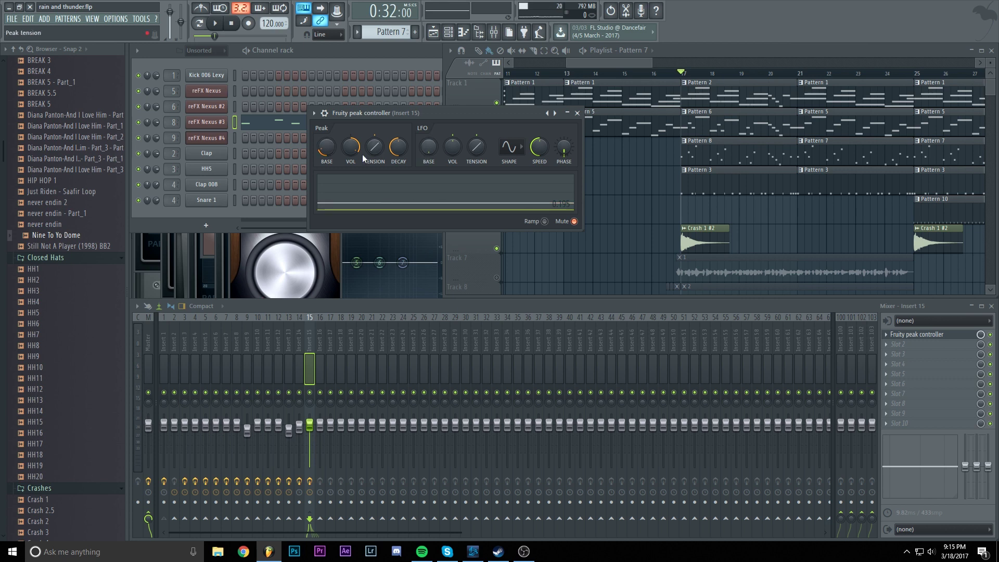
pyautogui.moveTo(350, 149); pyautogui.dragTo(351, 148)
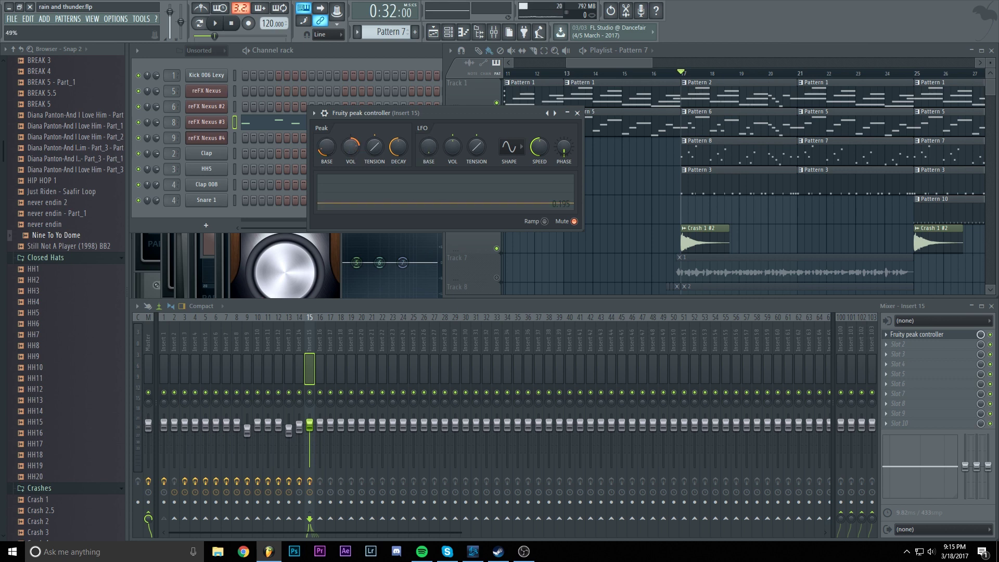
pyautogui.click(645, 76)
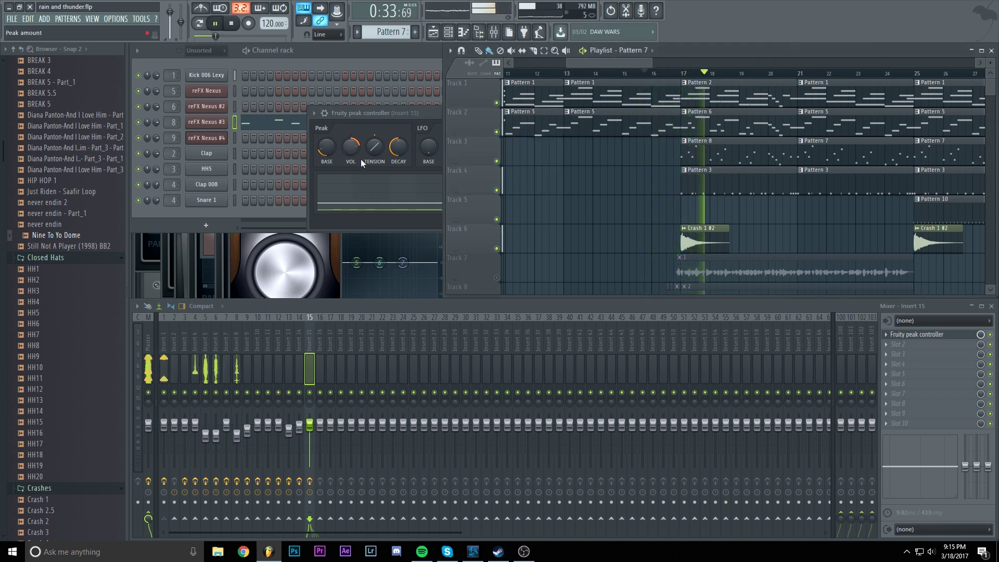
# Audition from bar 16 while lowering the peak amount to 15%, then close the controller window.
pyautogui.press('space')
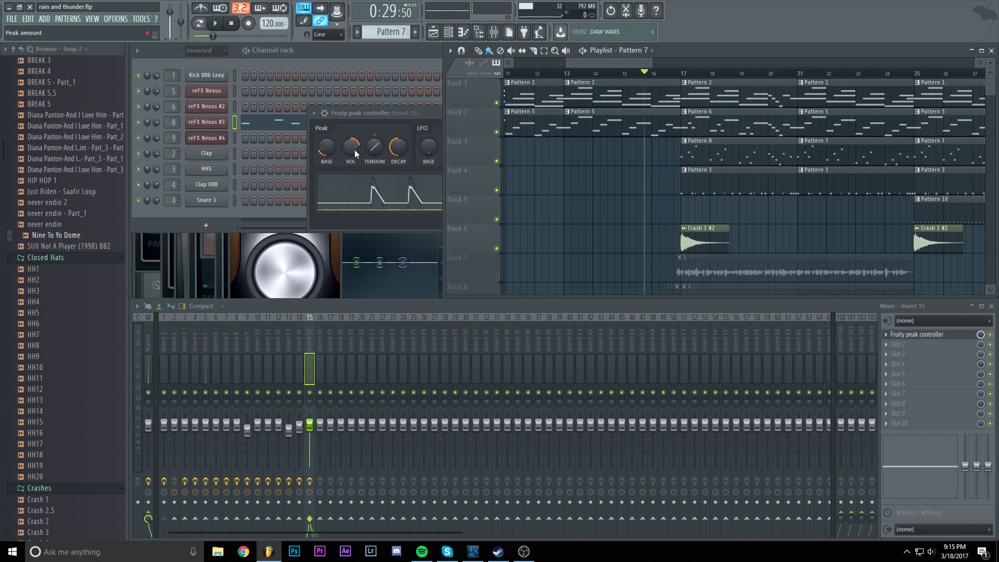
pyautogui.click(651, 72)
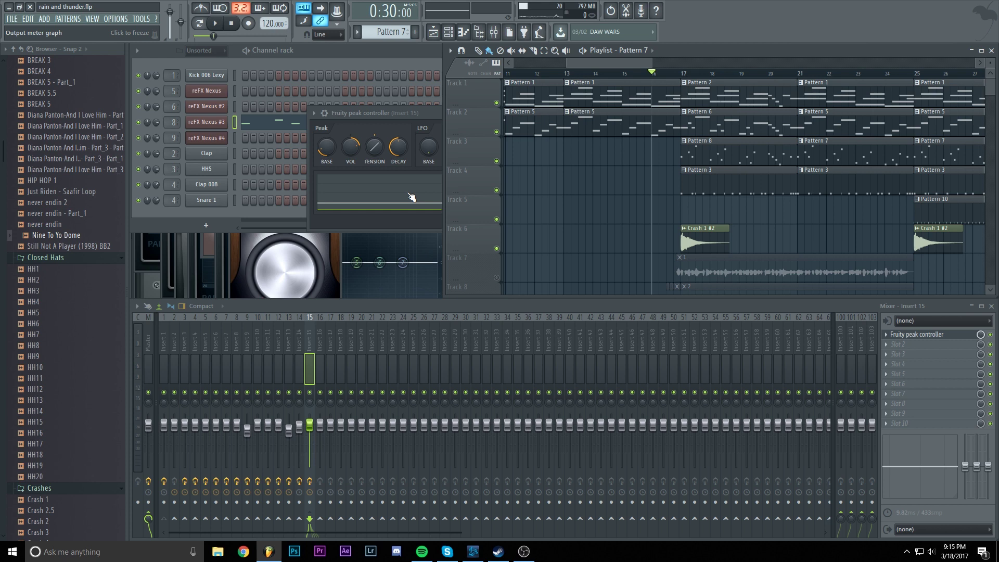
pyautogui.press('space')
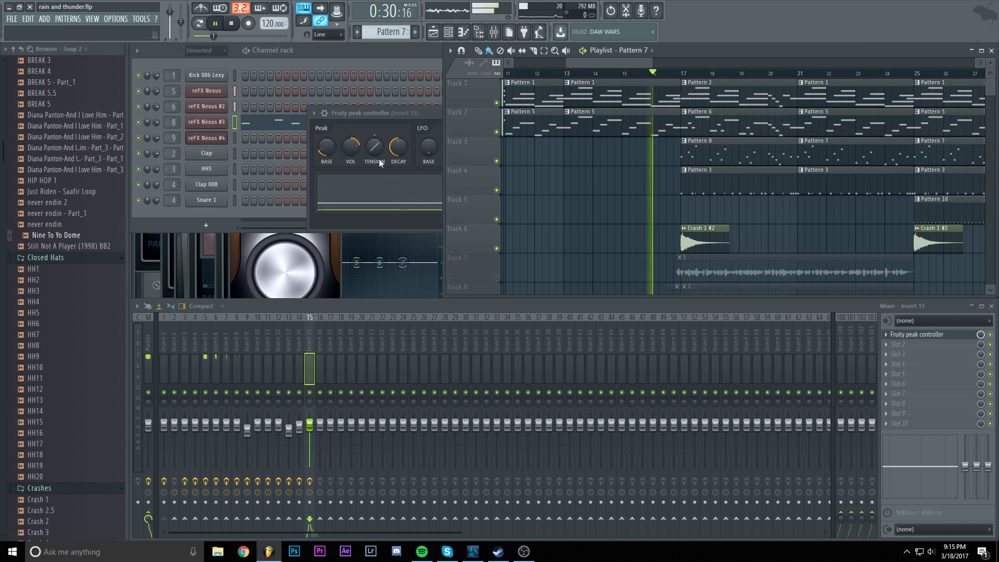
pyautogui.click(353, 149)
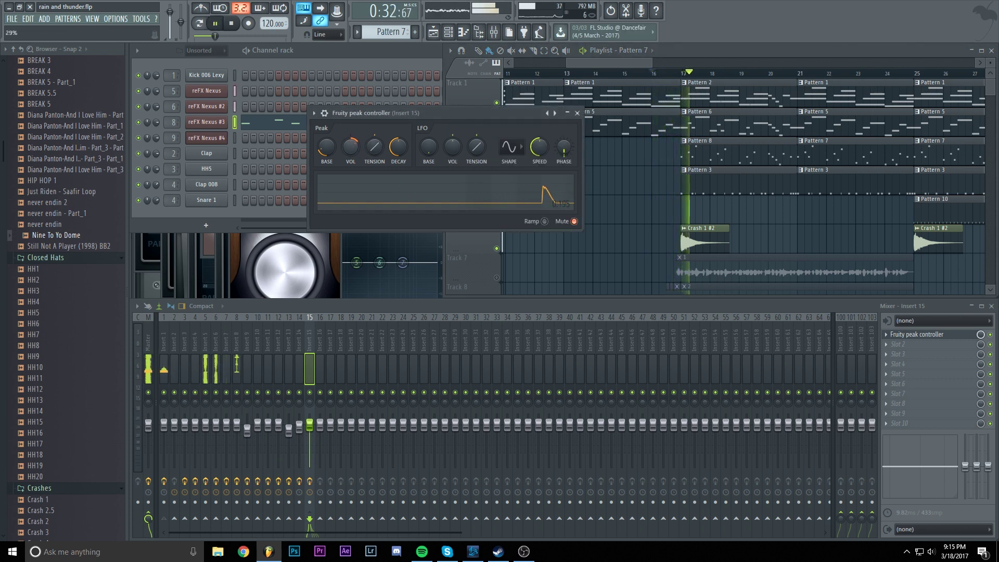
pyautogui.moveTo(353, 149); pyautogui.dragTo(353, 156)
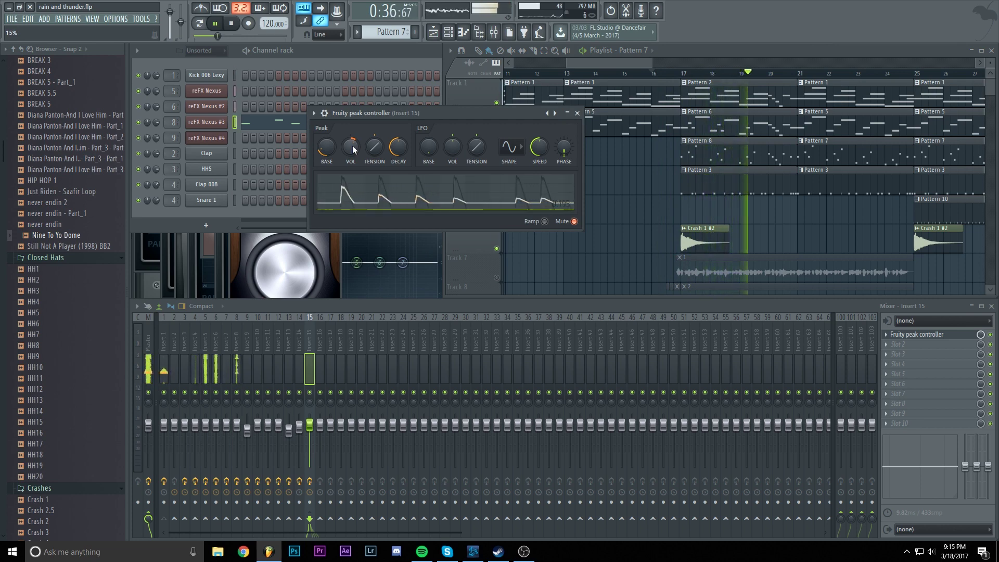
pyautogui.press('space')
pyautogui.click(700, 76)
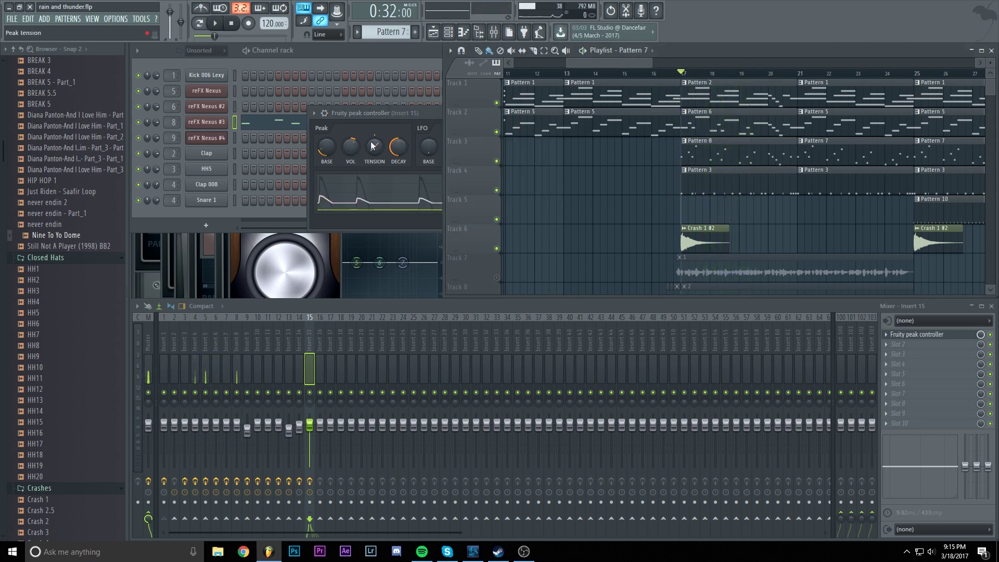
pyautogui.click(577, 113)
pyautogui.scroll(-2, 686, 77)
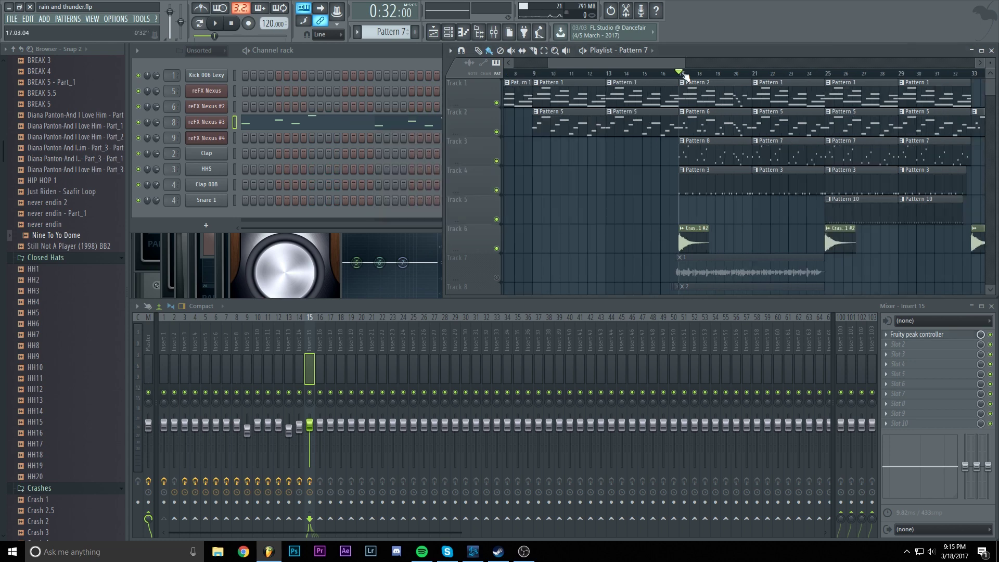
# Scroll the playlist up to view the tracks.
pyautogui.scroll(3, 686, 77)
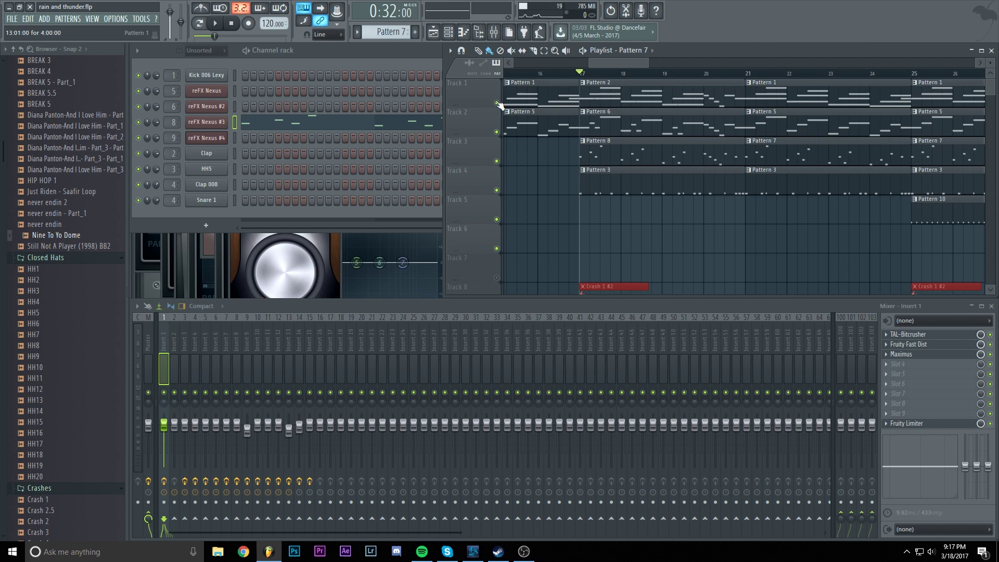
# Solo Track 3, unmute Tracks 1 and 2, and briefly play from bar 17.
pyautogui.rightClick(496, 164)
pyautogui.click(497, 132)
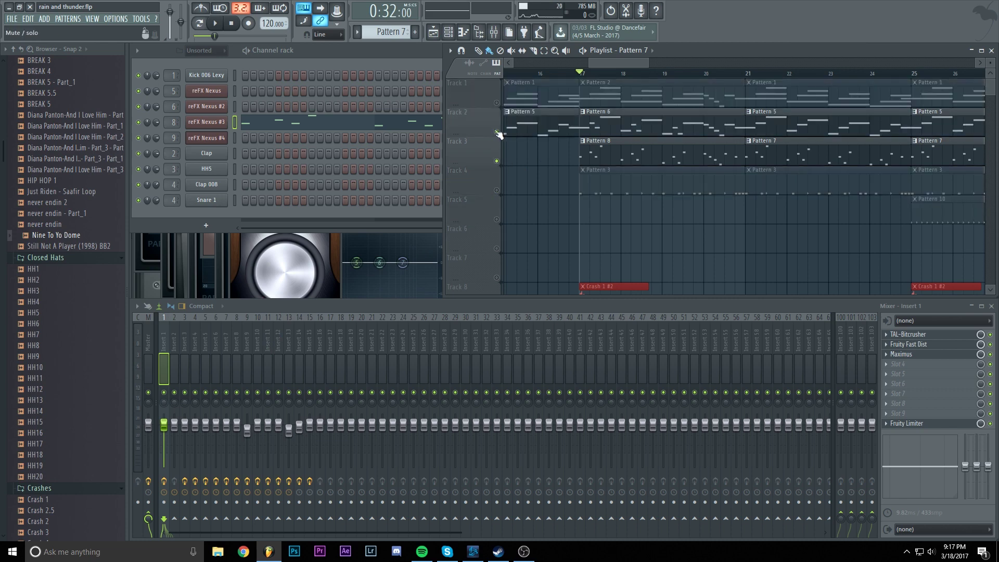
pyautogui.click(497, 103)
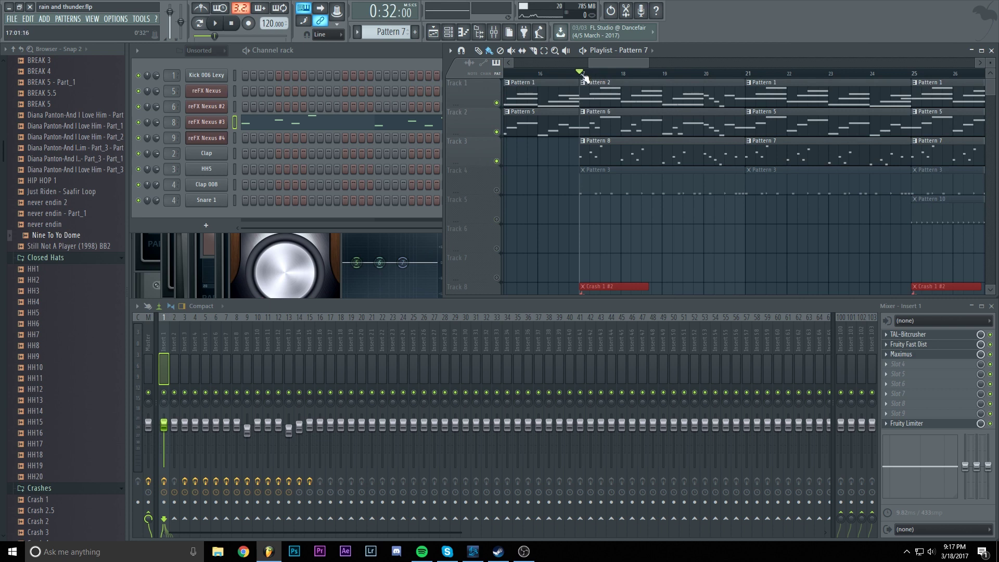
pyautogui.press('space')
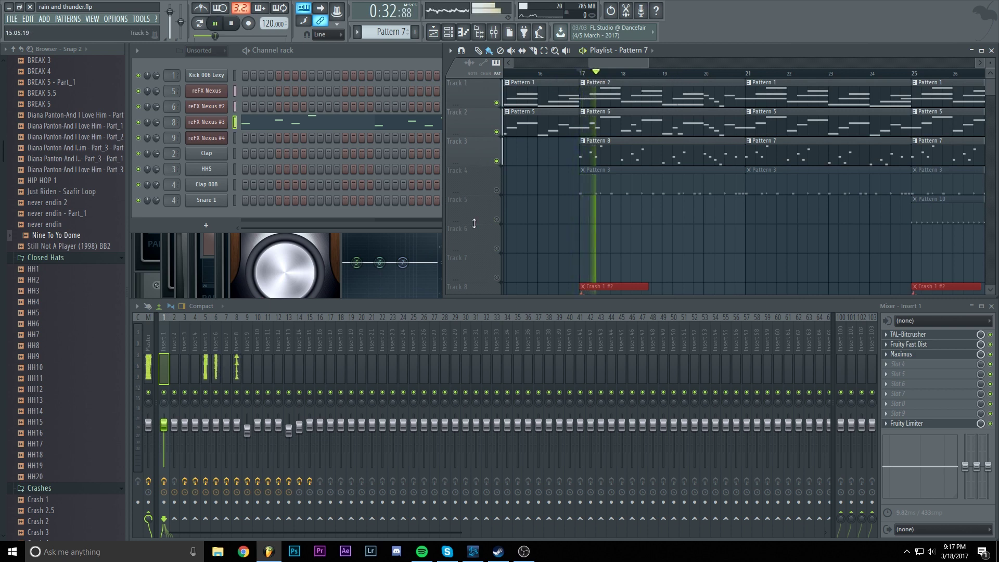
pyautogui.press('space')
# Review mixer inserts 5, 6, 8 and 16 while replaying bar 17, ending on insert 5.
pyautogui.click(206, 345)
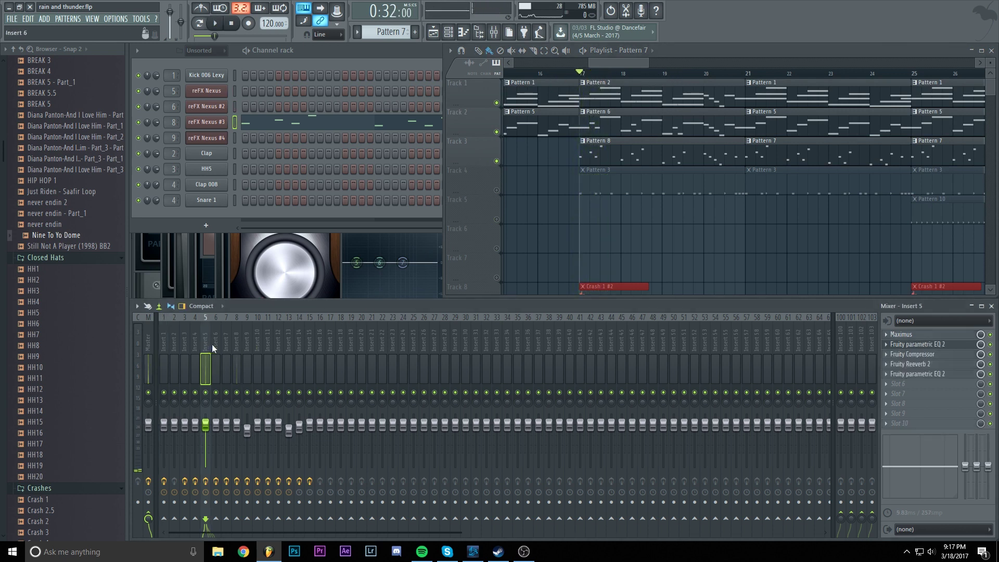
pyautogui.click(216, 345)
pyautogui.click(239, 345)
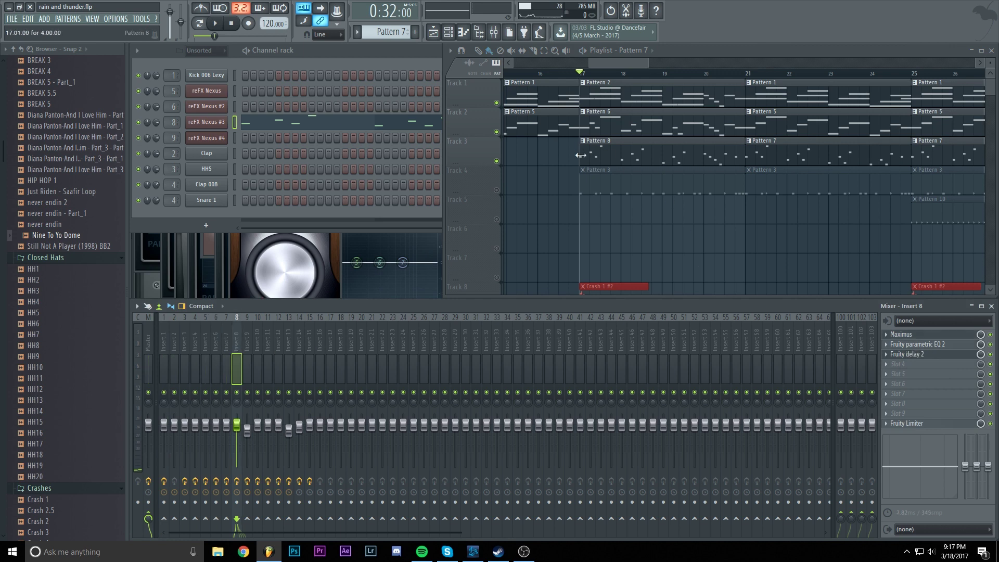
pyautogui.press('space')
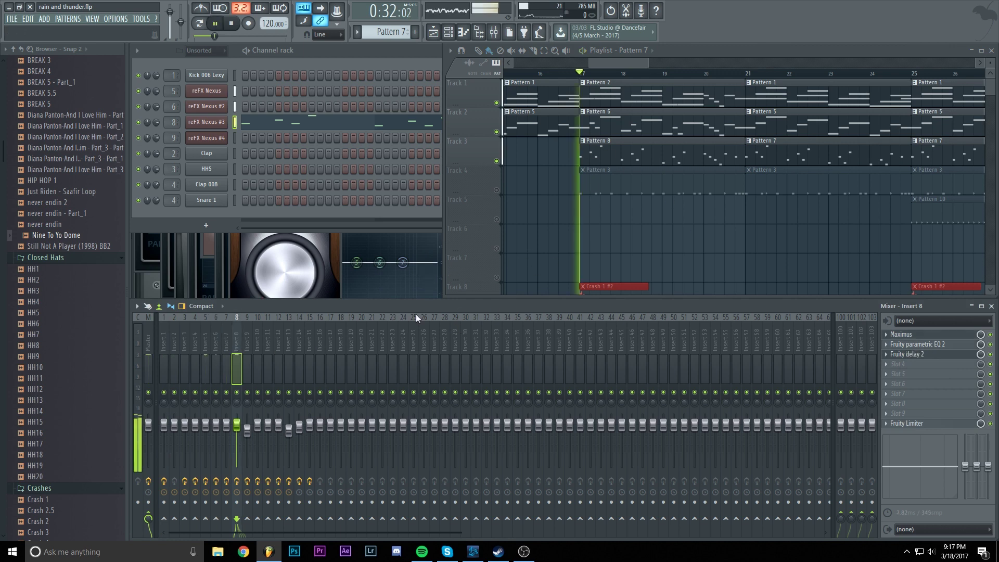
pyautogui.press('space')
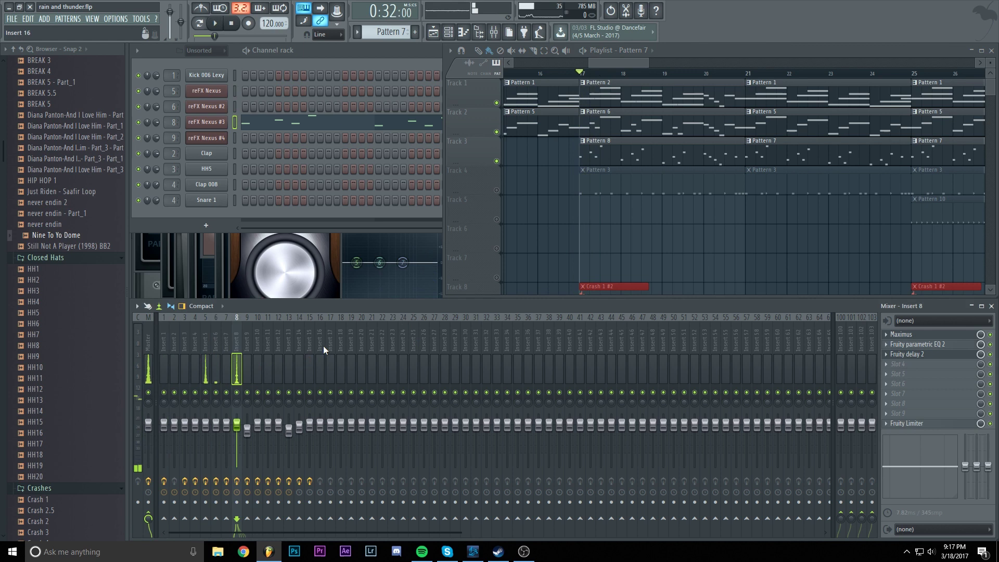
pyautogui.click(321, 345)
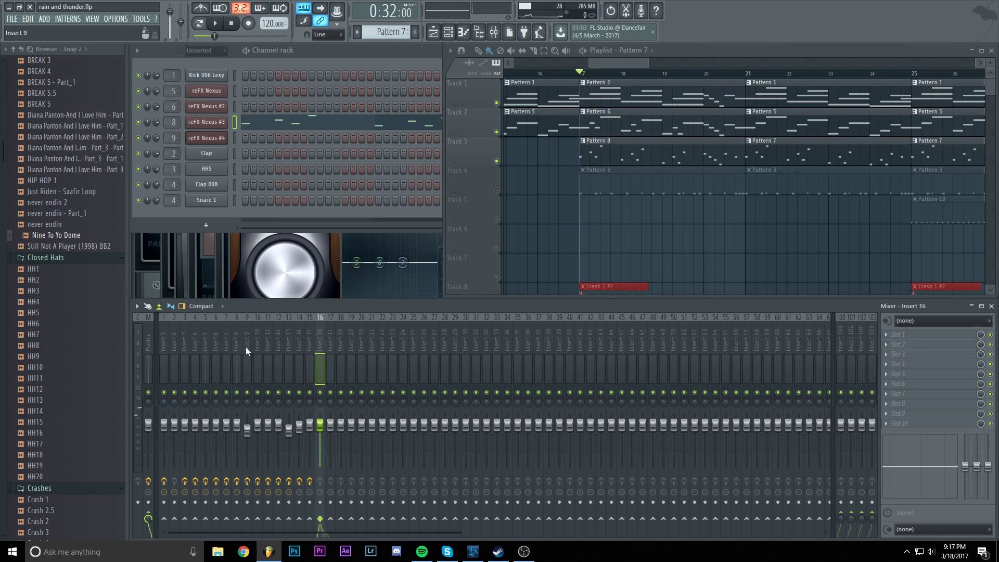
pyautogui.click(206, 348)
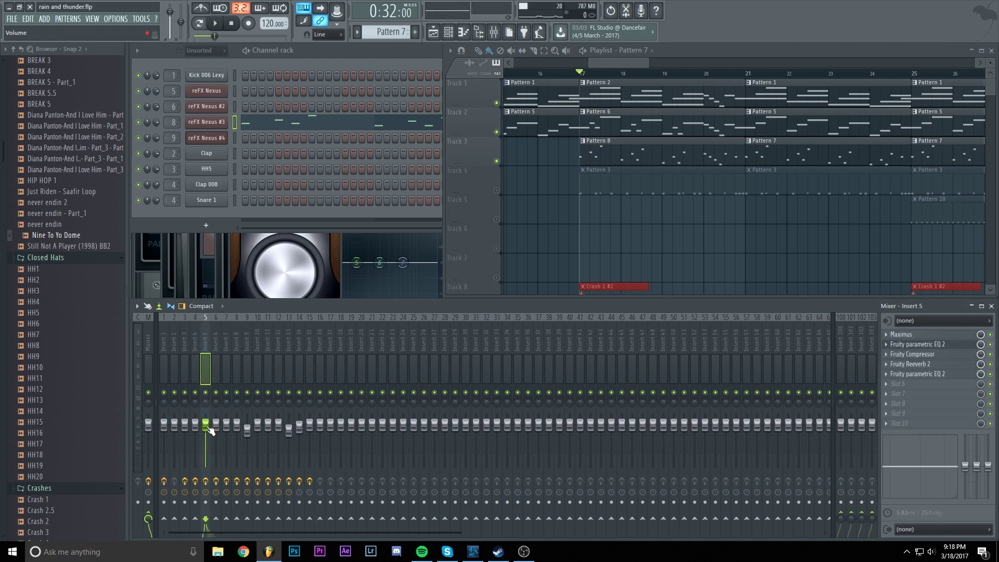
# Create a volume automation clip for Insert 5 on Track 6 and unmute Track 4.
pyautogui.rightClick(206, 425)
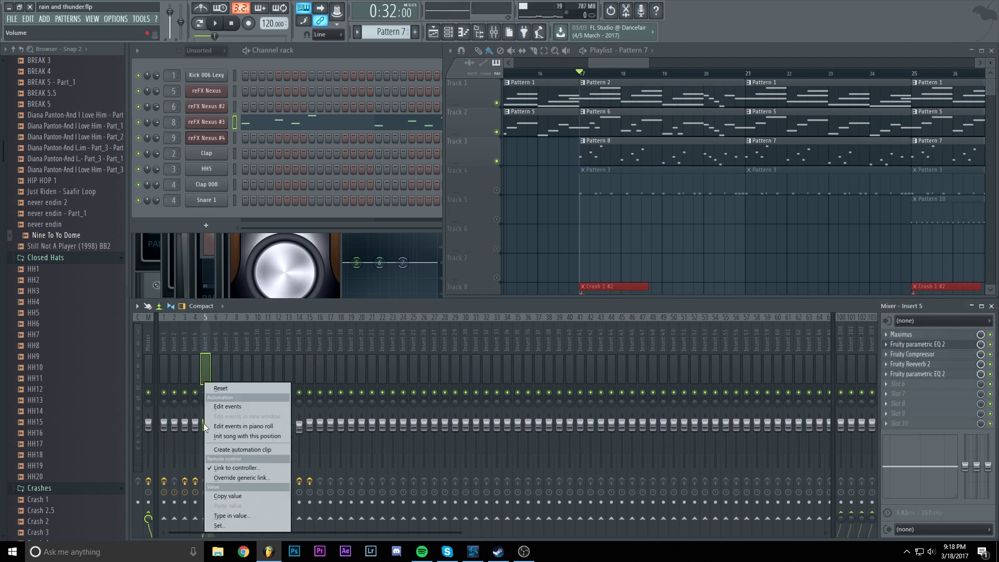
pyautogui.click(228, 449)
pyautogui.scroll(3, 640, 69)
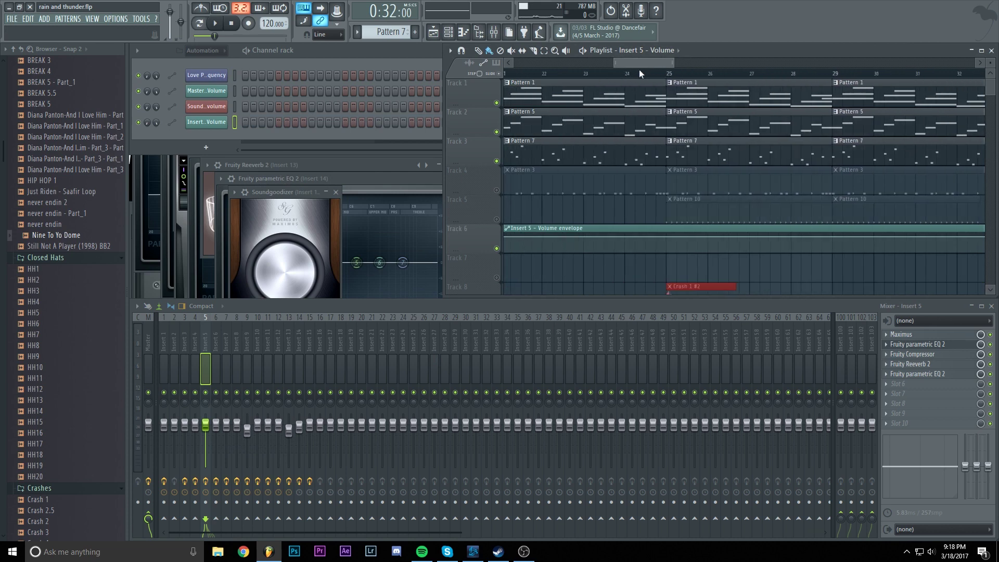
pyautogui.scroll(2, 637, 79)
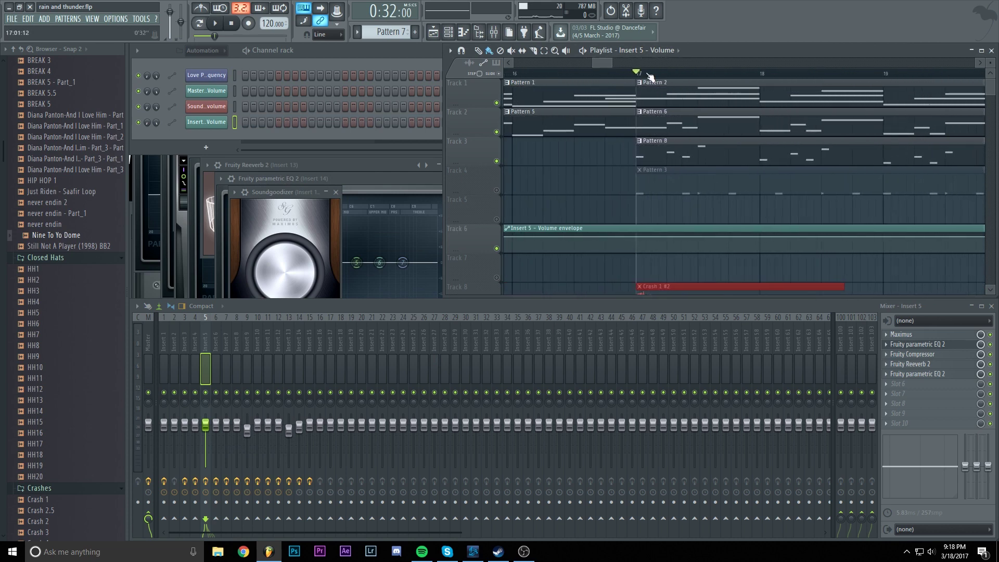
pyautogui.click(497, 190)
# Shape the Insert 5 volume envelope into a low dip that rises sharply at bar 17.
pyautogui.scroll(2, 629, 74)
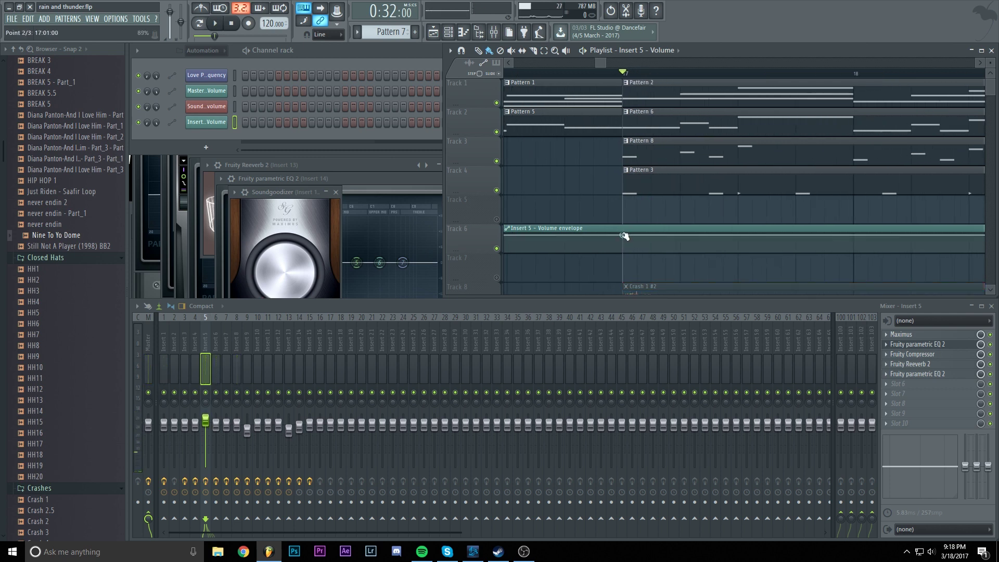
pyautogui.moveTo(624, 237); pyautogui.dragTo(625, 239)
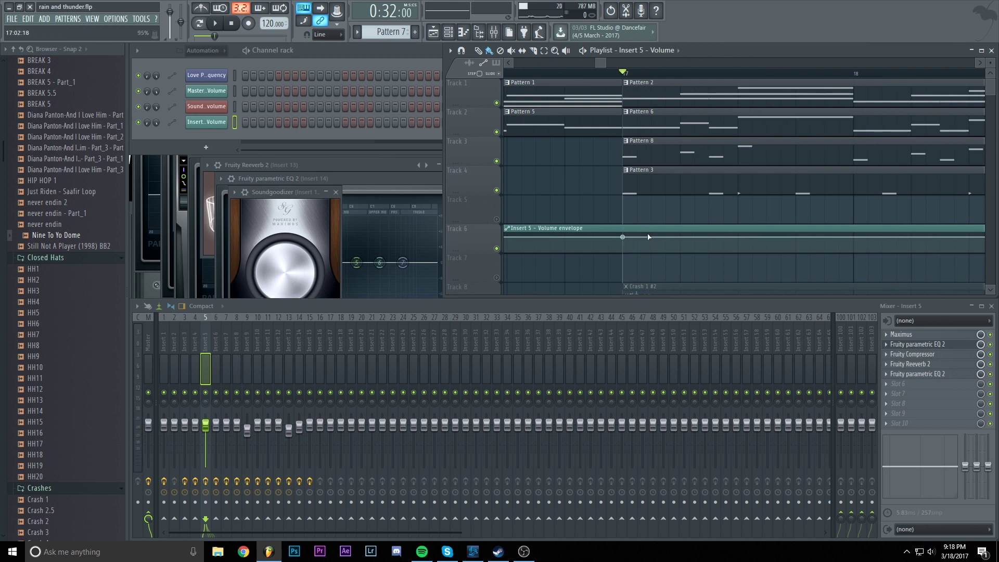
pyautogui.press('space')
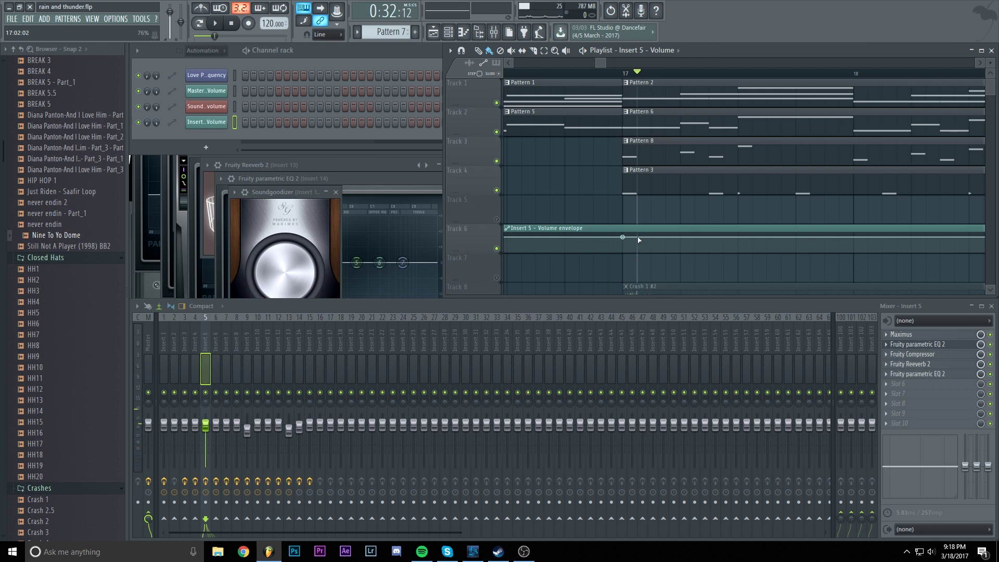
pyautogui.moveTo(640, 238); pyautogui.dragTo(625, 255)
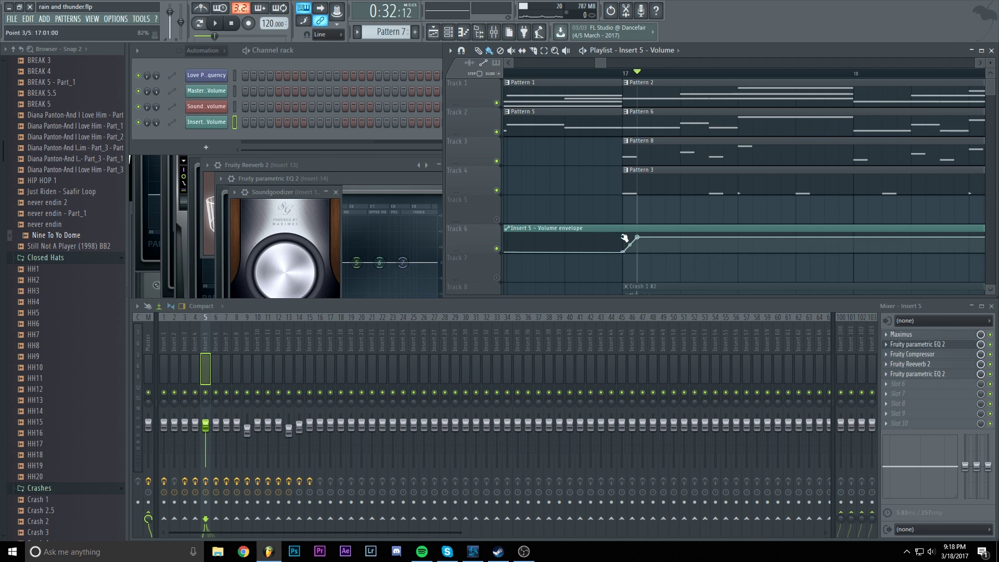
pyautogui.rightClick(624, 247)
pyautogui.moveTo(623, 252)
pyautogui.mouseDown()
pyautogui.moveTo(625, 237)
pyautogui.moveTo(627, 260)
pyautogui.mouseUp()
# Play and scrub from just before bar 17 to hear the volume dip.
pyautogui.scroll(-2, 585, 74)
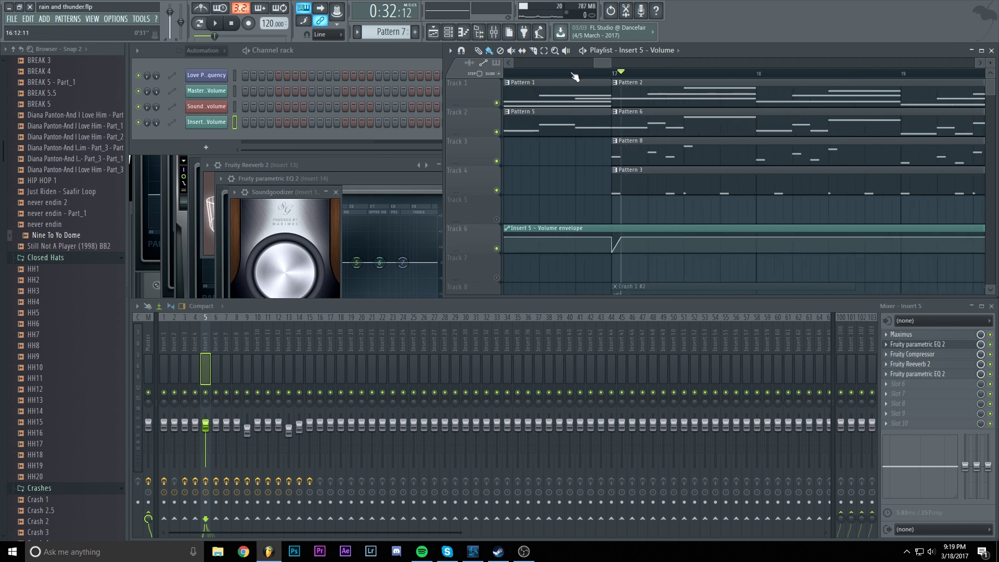
pyautogui.click(572, 77)
pyautogui.press('space')
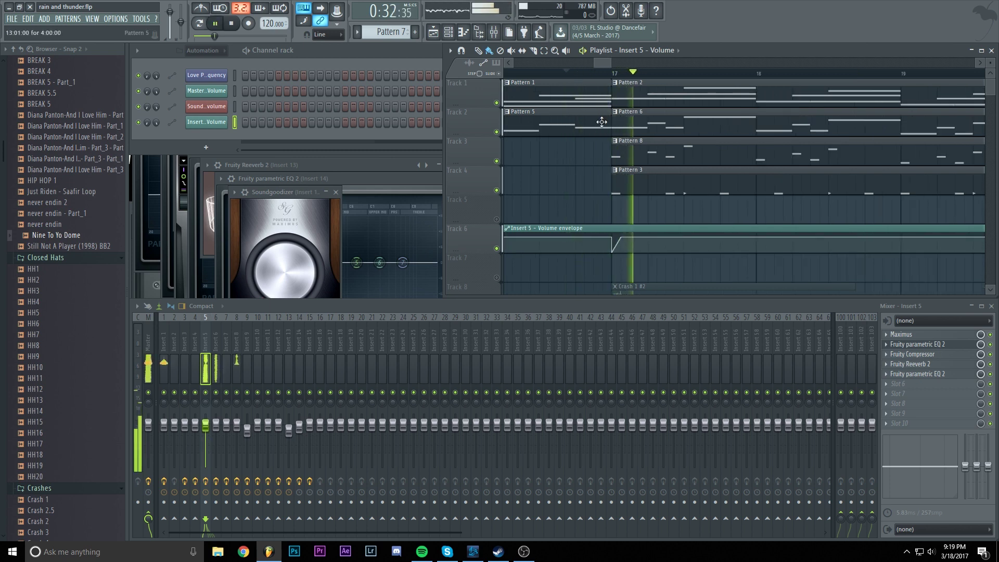
pyautogui.press('space')
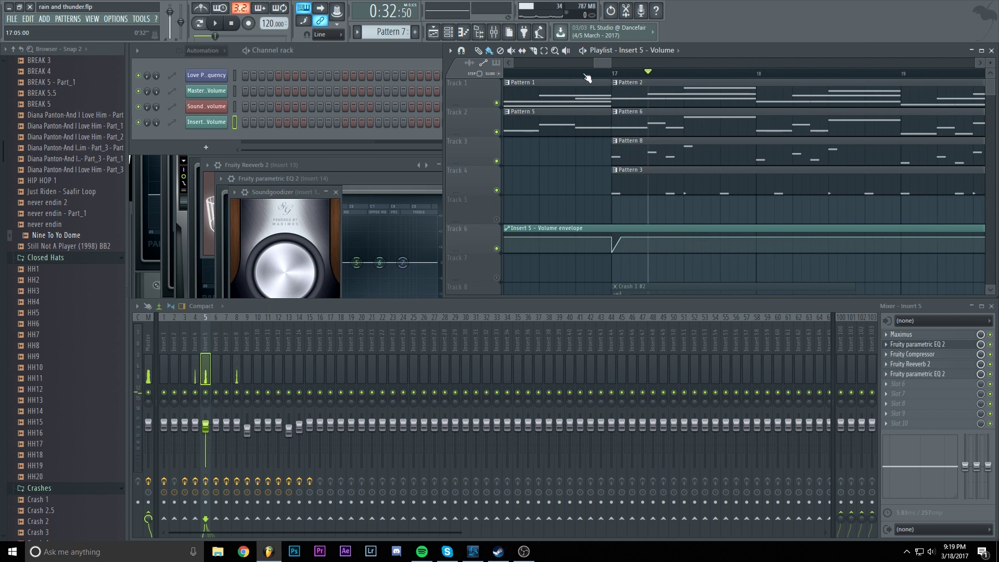
pyautogui.moveTo(610, 78); pyautogui.dragTo(615, 79)
pyautogui.press('space')
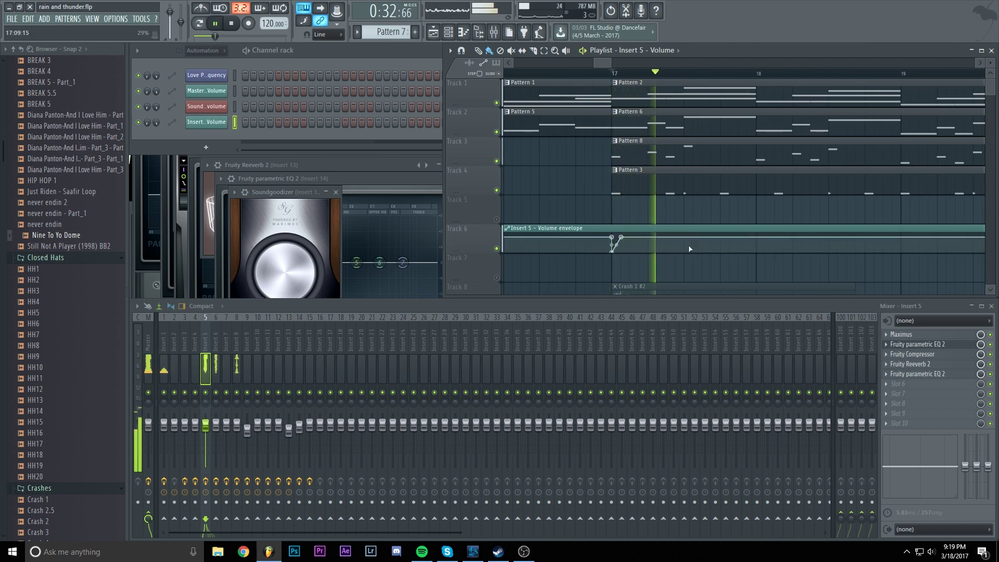
pyautogui.press('space')
# Zoom the playlist out to show the whole arrangement.
pyautogui.scroll(2, 669, 77)
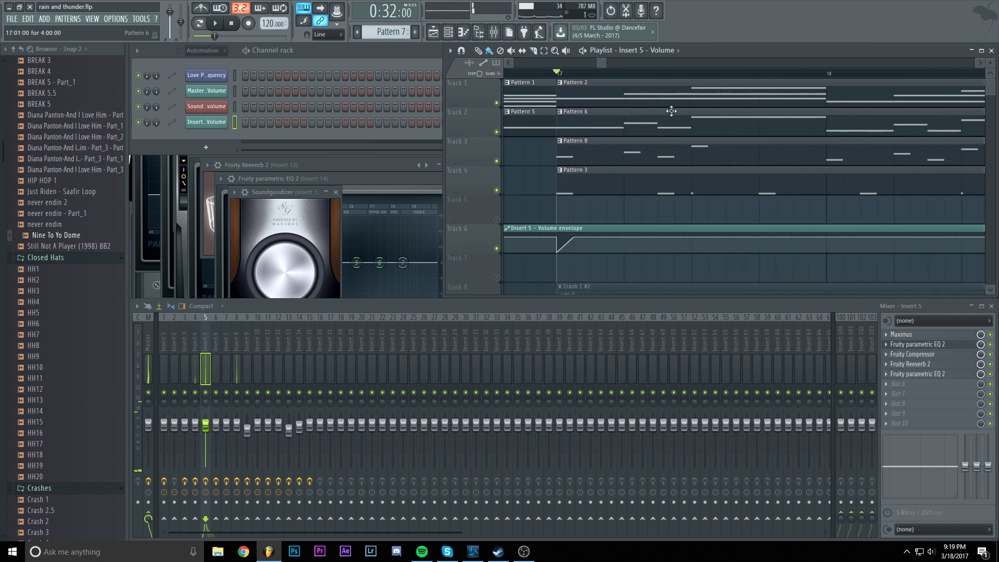
pyautogui.scroll(-3, 670, 77)
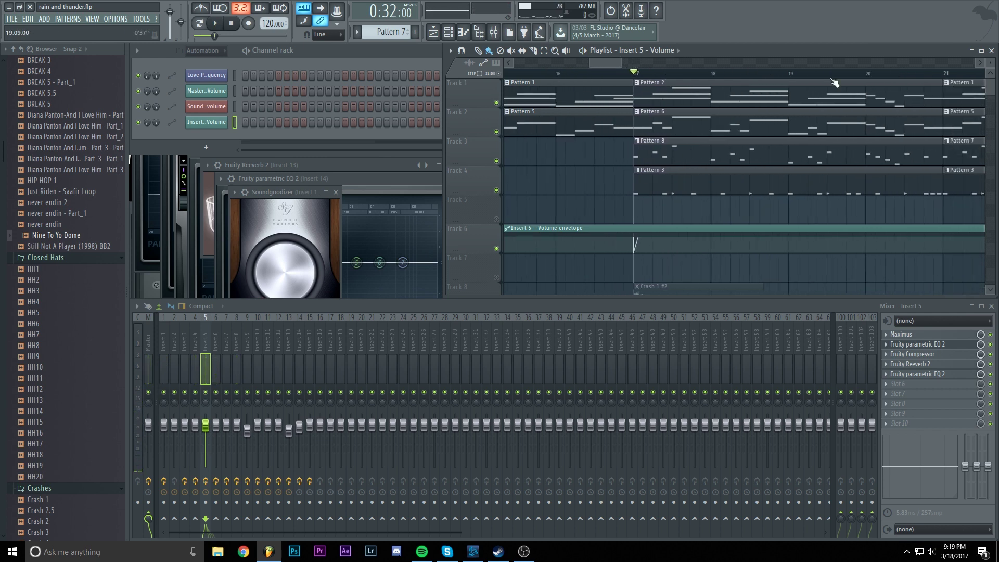
pyautogui.hscroll(-2, 696, 185)
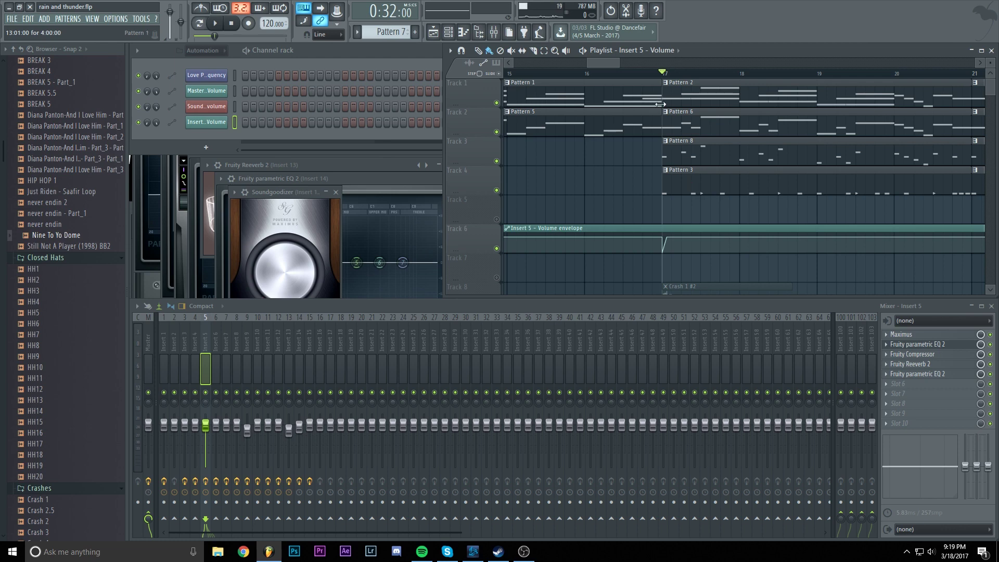
pyautogui.scroll(-5, 613, 74)
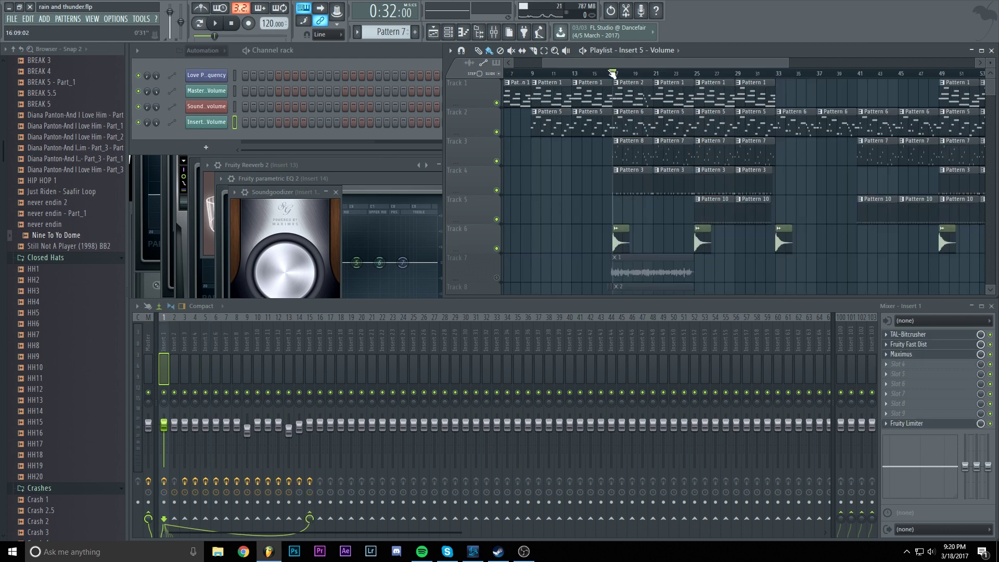